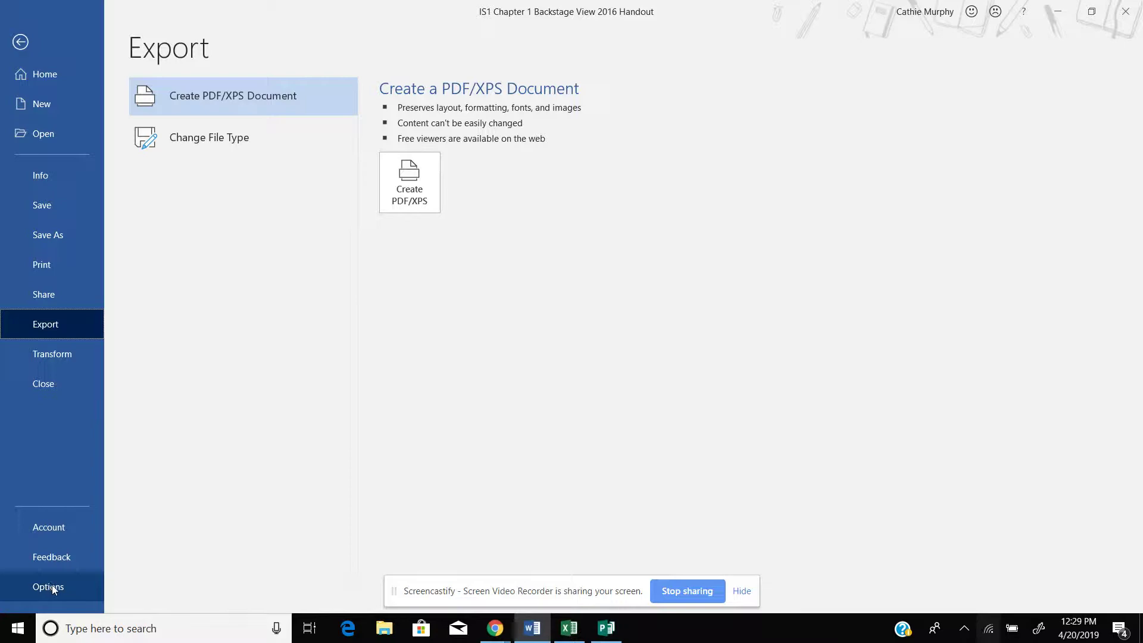
Open Word Options and look through the General, Display, Proofing, Save and Language settings, returning to General
click(52, 584)
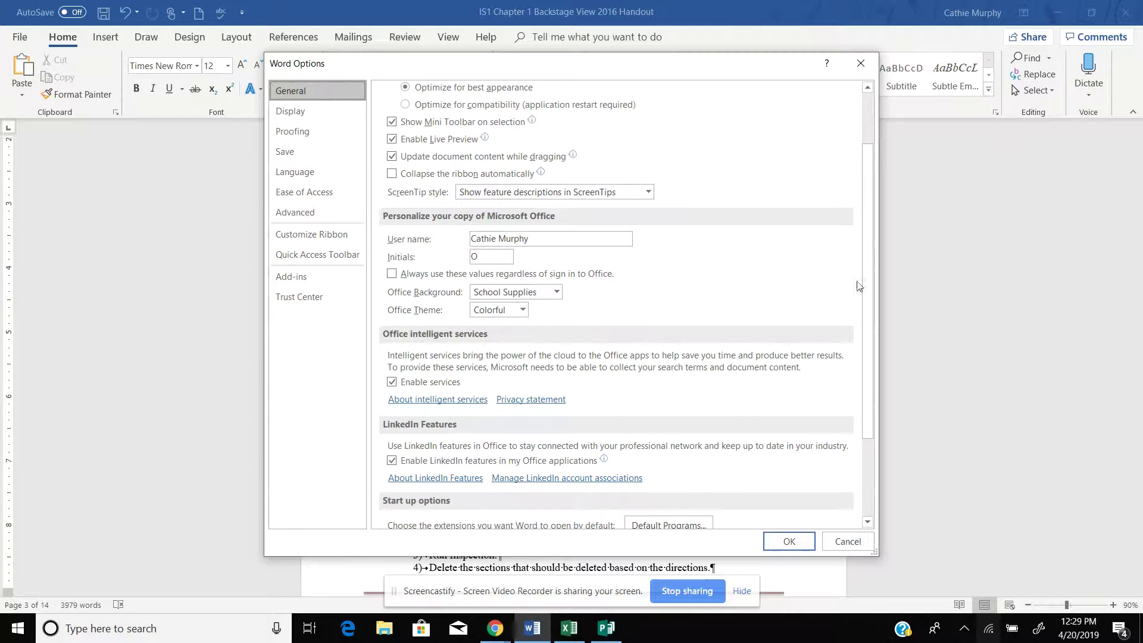
drag(870, 272, 866, 156)
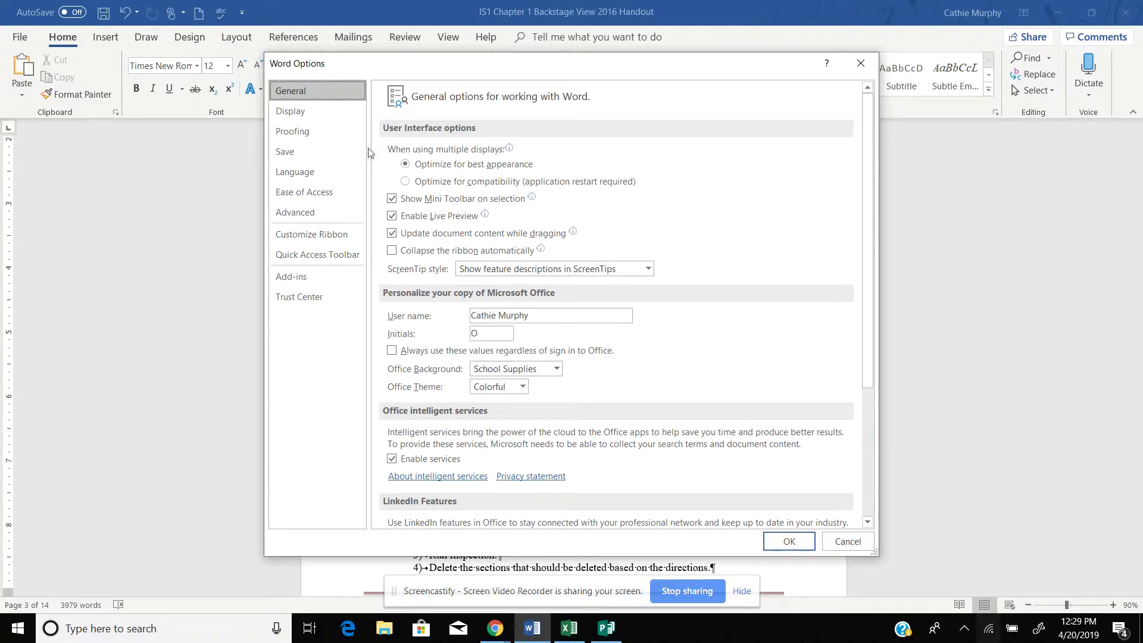
click(299, 113)
click(295, 130)
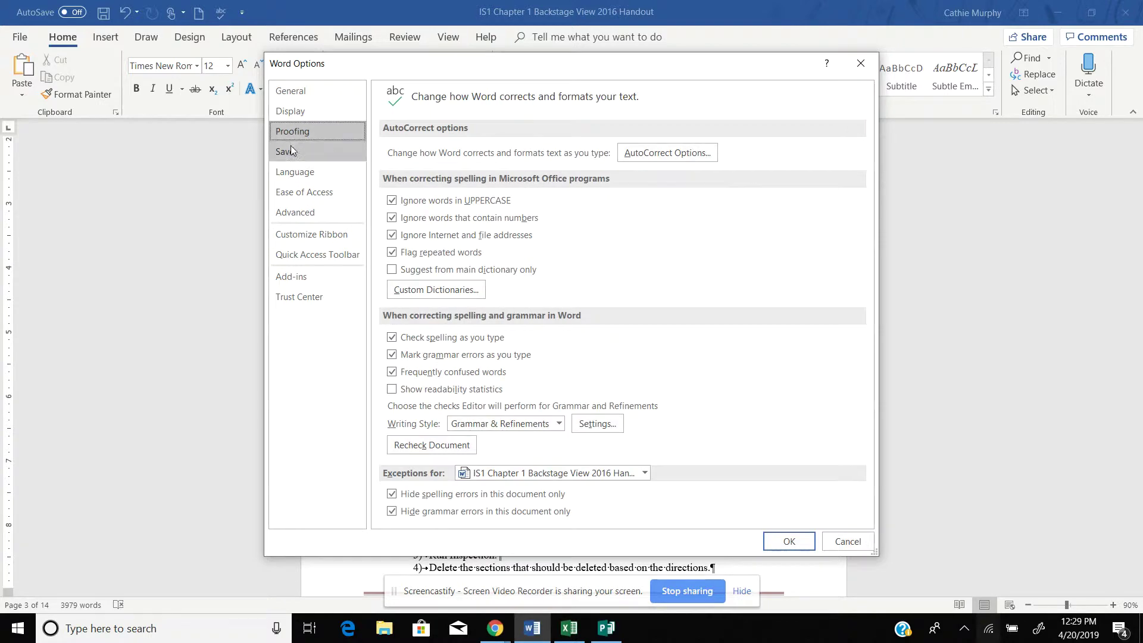
click(290, 153)
click(291, 169)
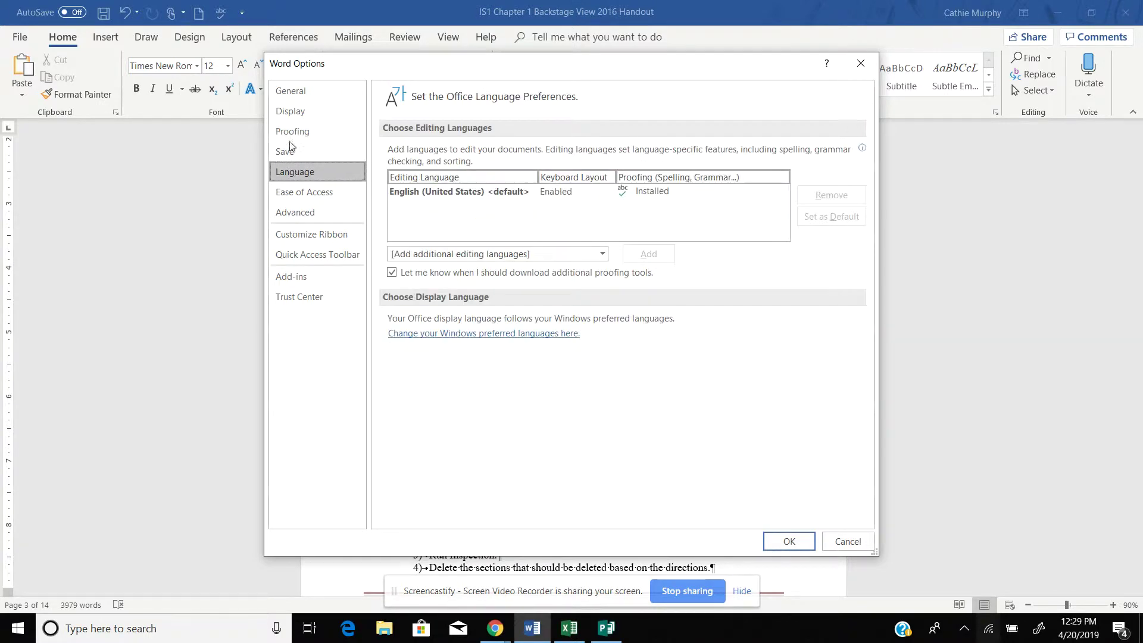
click(299, 87)
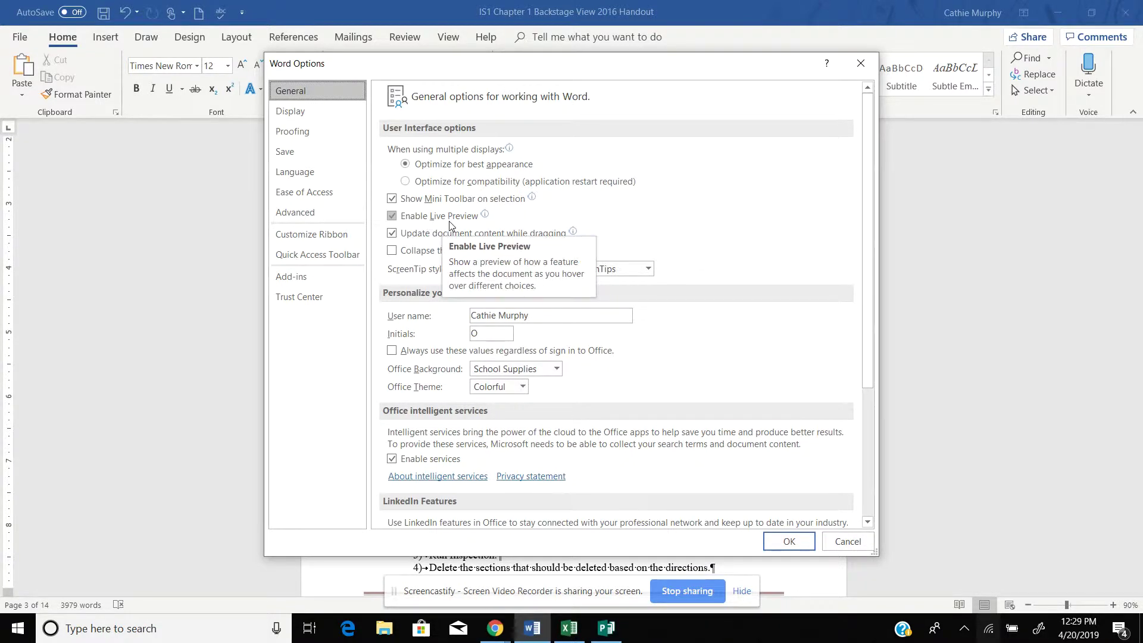
Examine the General options for the user name, Office Background and Office Theme choices, and the start up settings
drag(531, 318, 471, 317)
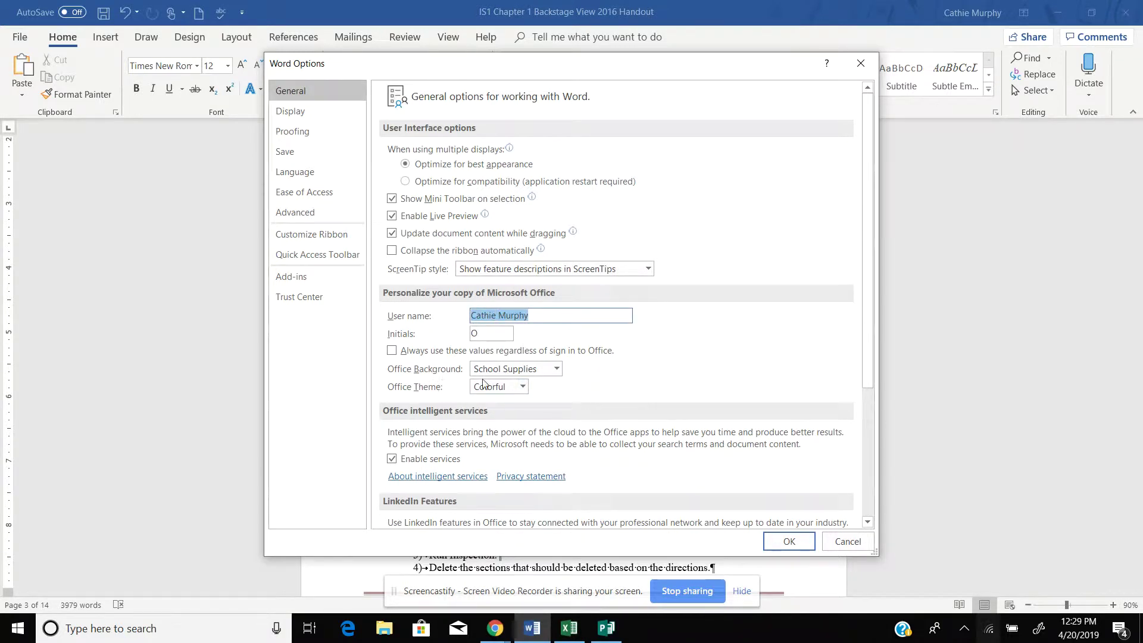
click(556, 369)
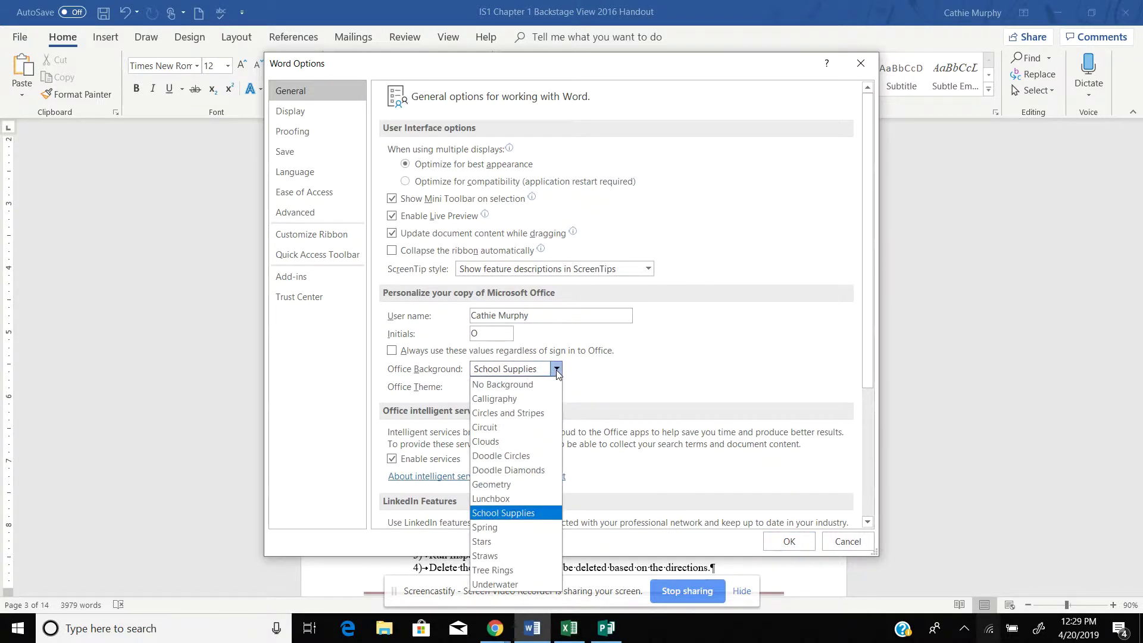
click(556, 370)
click(524, 387)
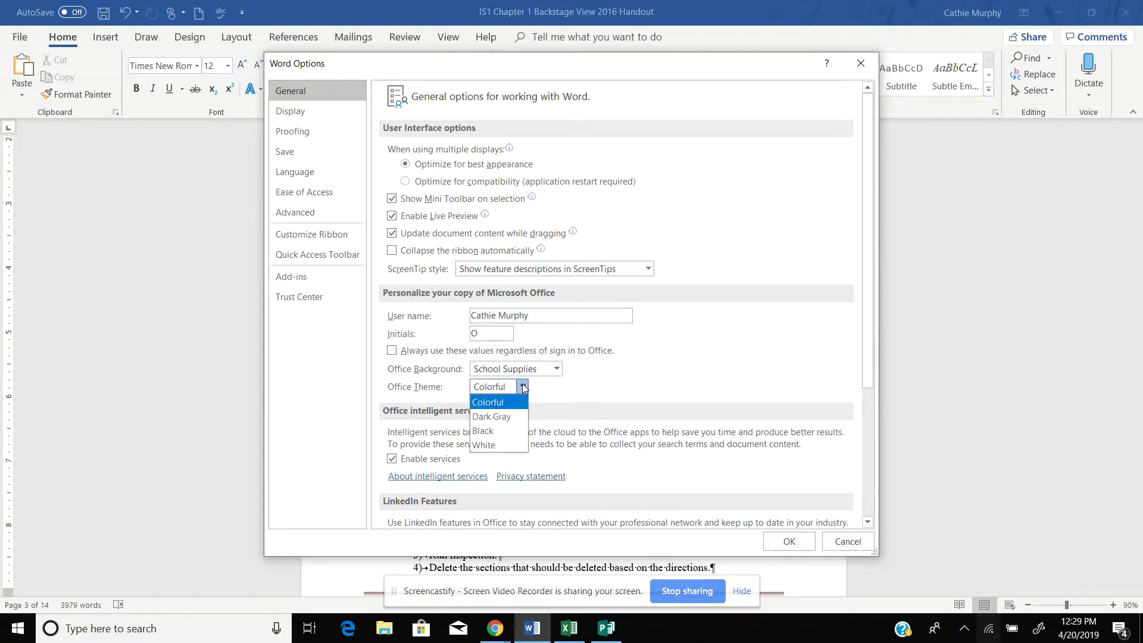
click(523, 387)
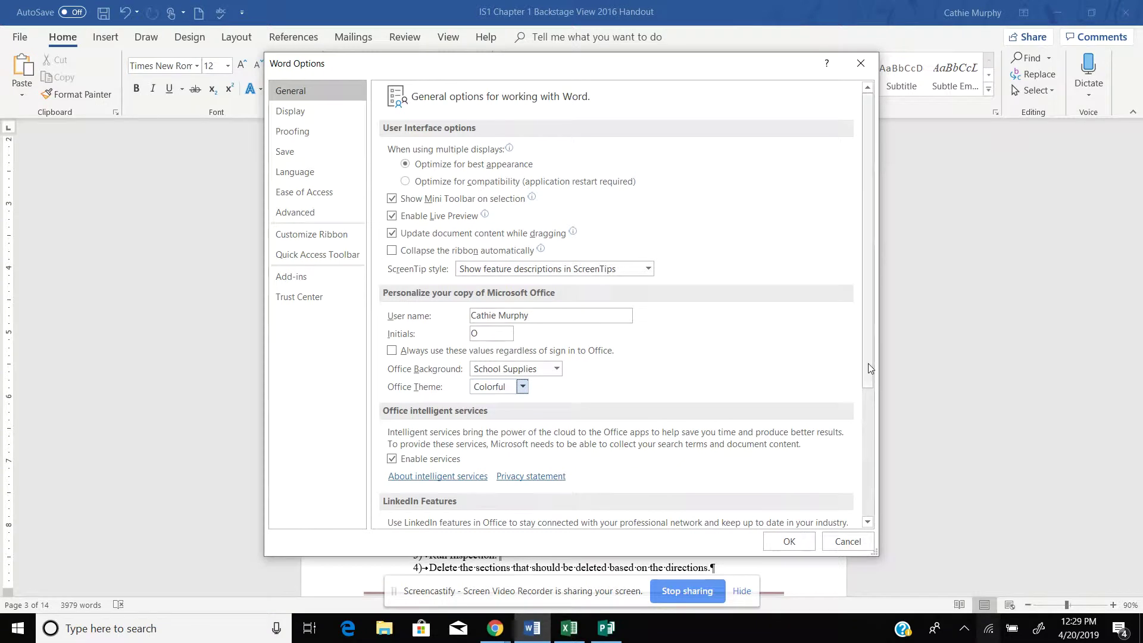
drag(868, 363, 863, 504)
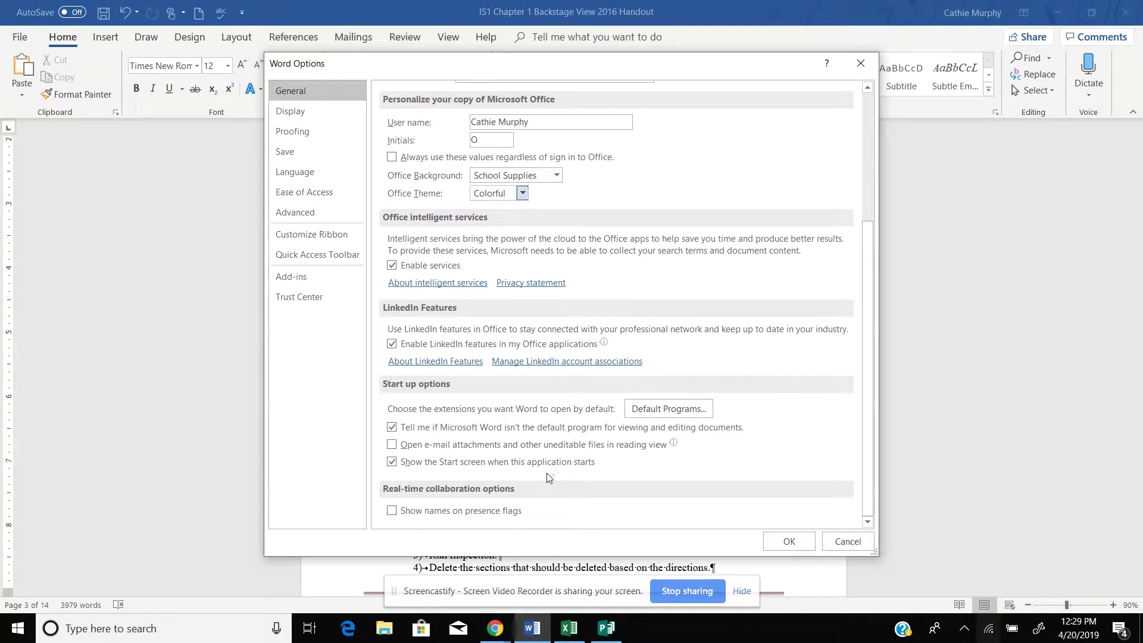
mouse_move(466, 454)
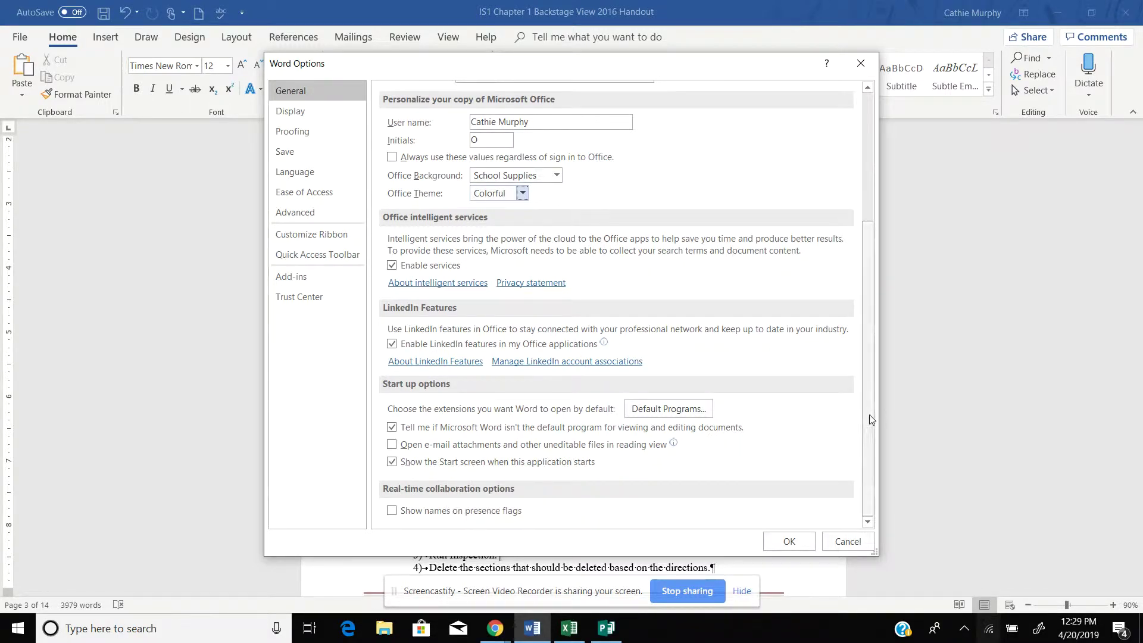
scroll(869, 415, up, 5)
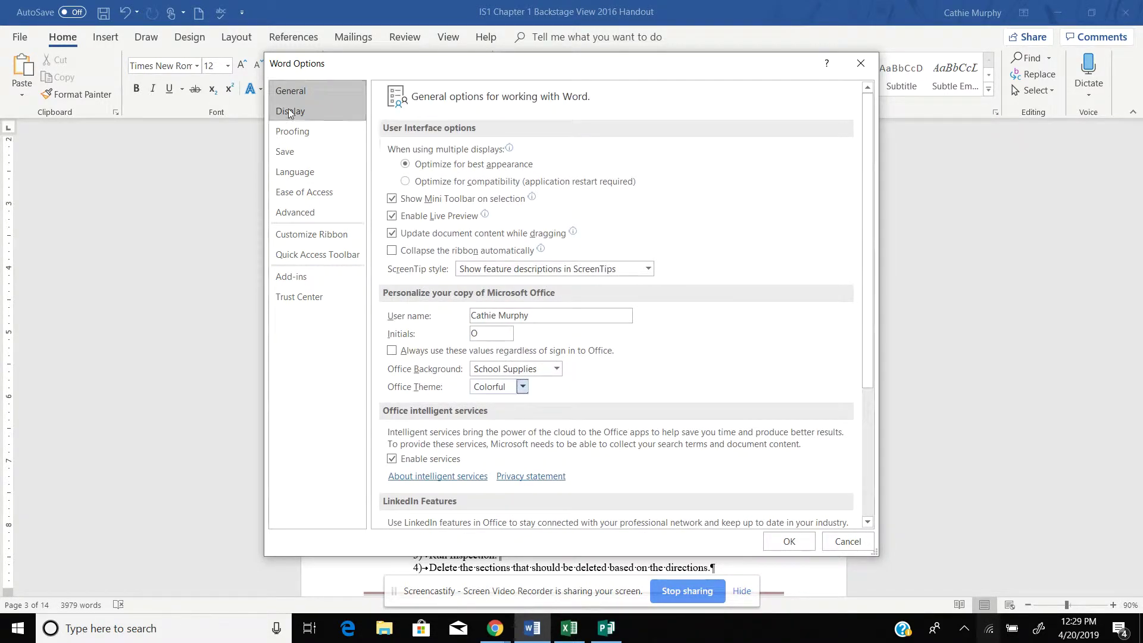
In the Display options, turn Show all formatting marks and Print background colors and images off and back on
click(288, 109)
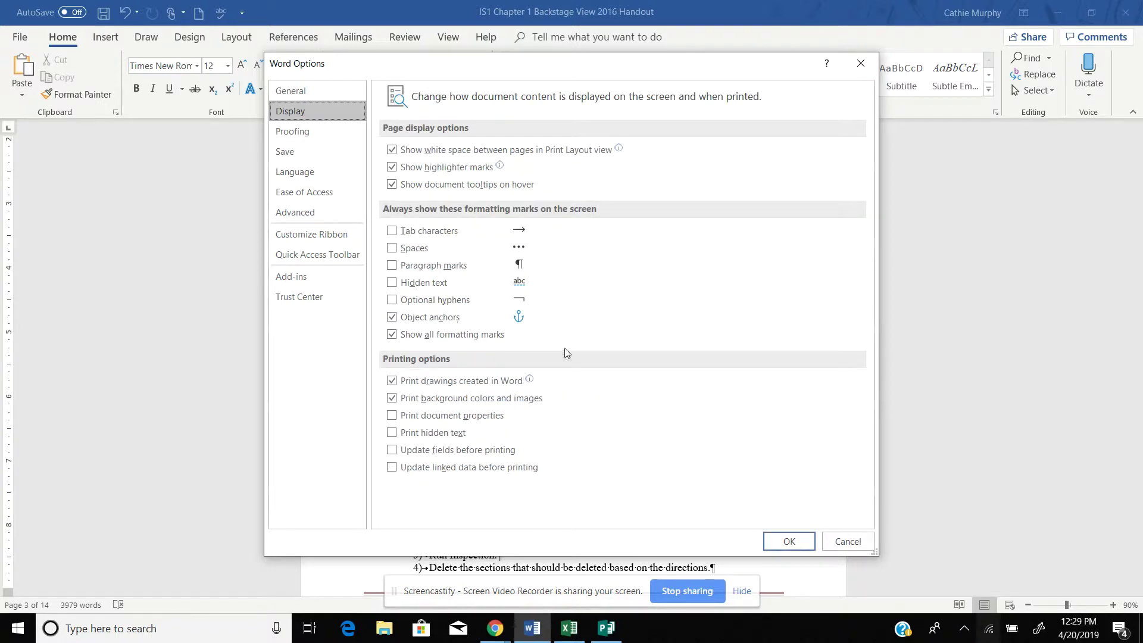
click(392, 334)
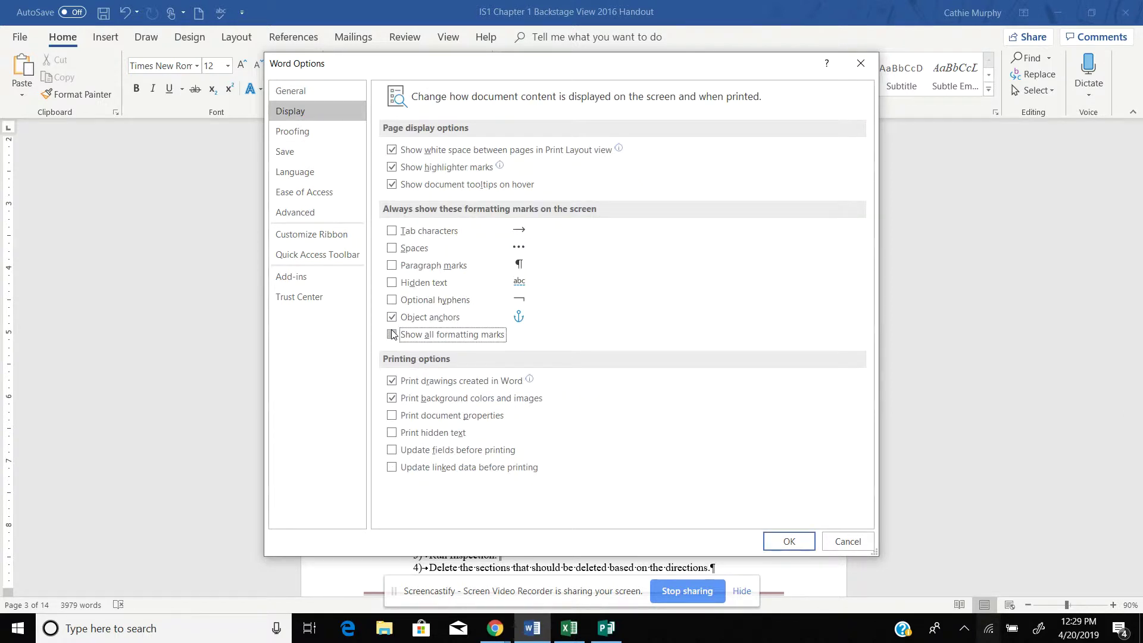
click(391, 399)
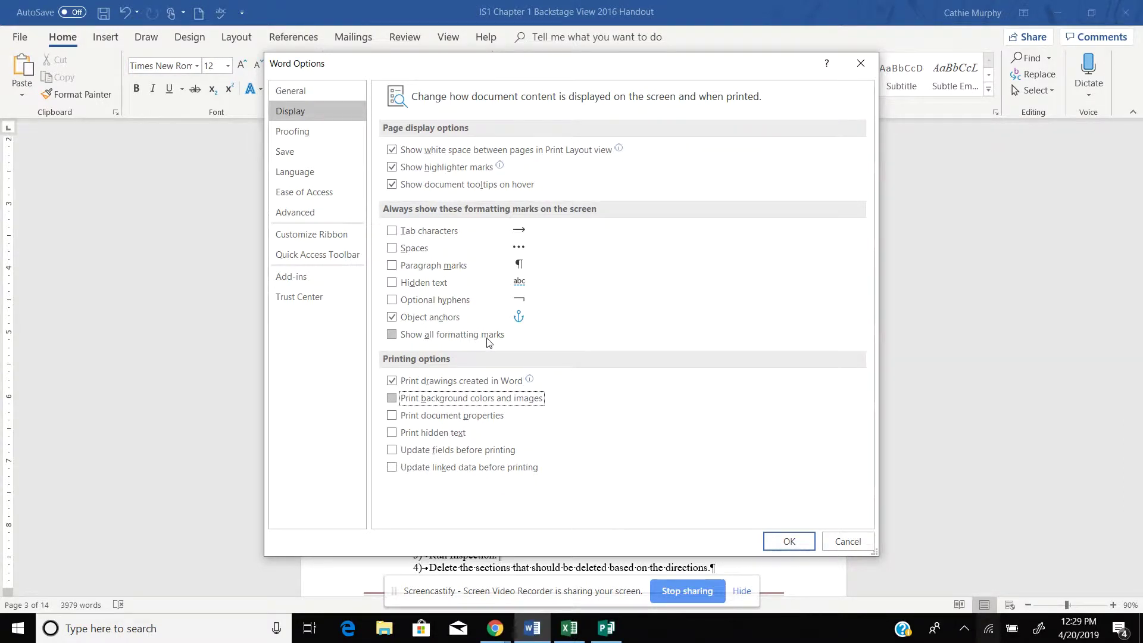
click(392, 335)
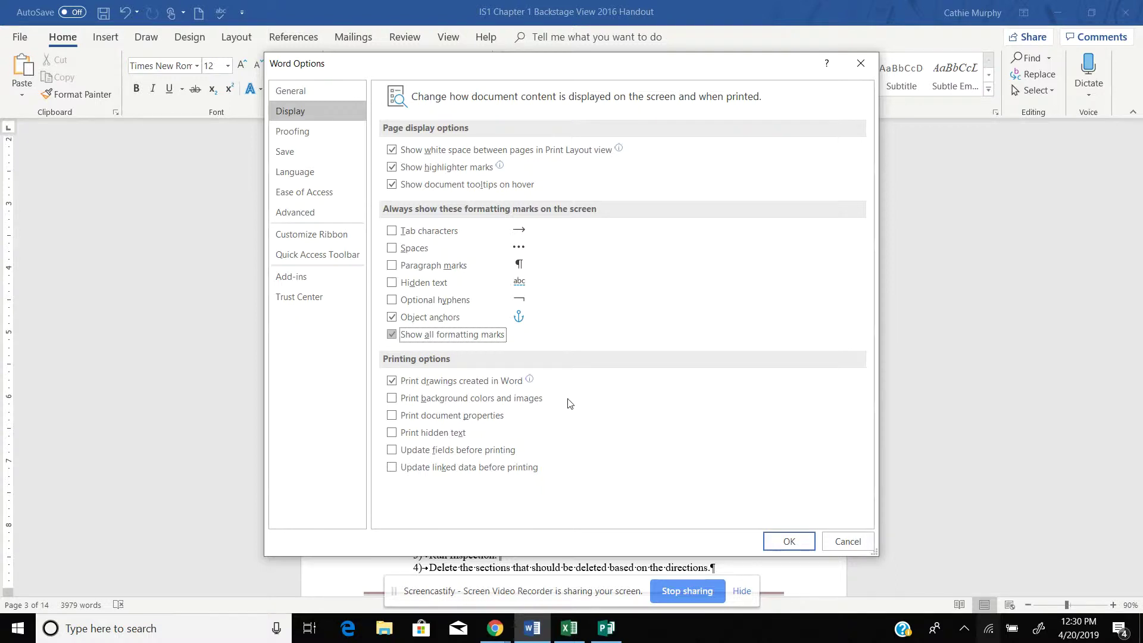
click(409, 401)
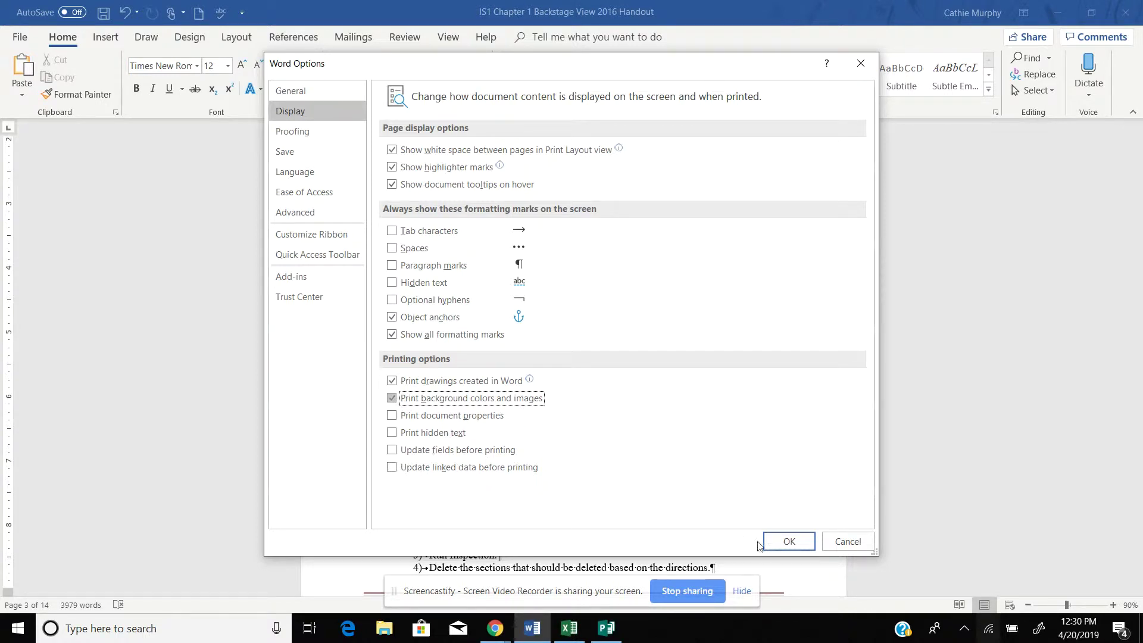
In the Proofing options, turn hiding of spelling and grammar errors for this document off and back on
click(297, 133)
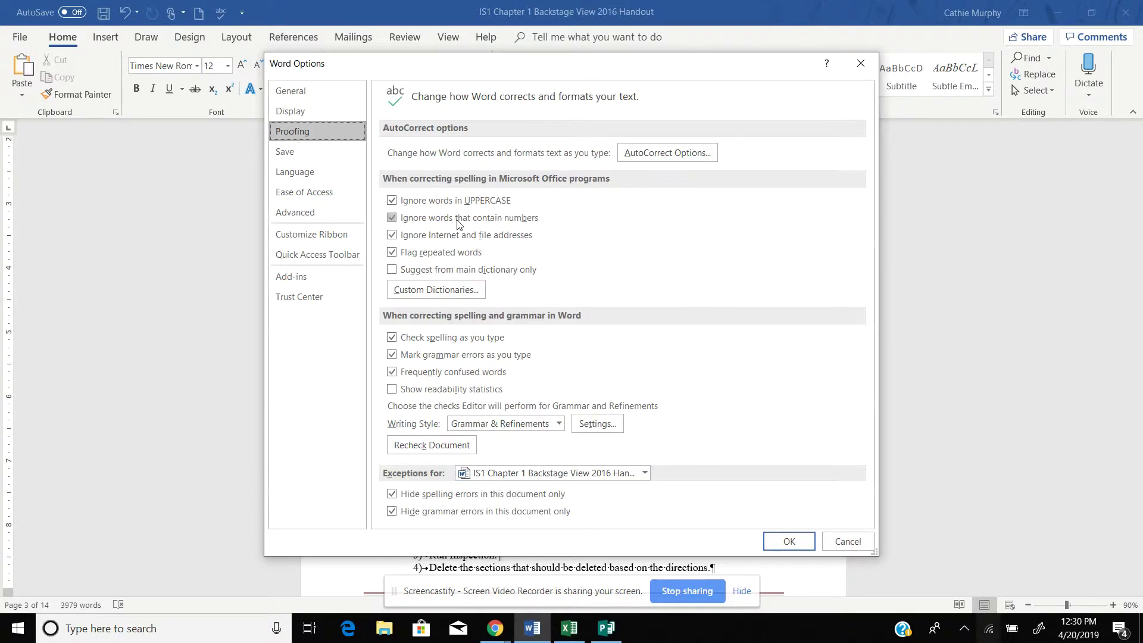
click(392, 494)
click(392, 511)
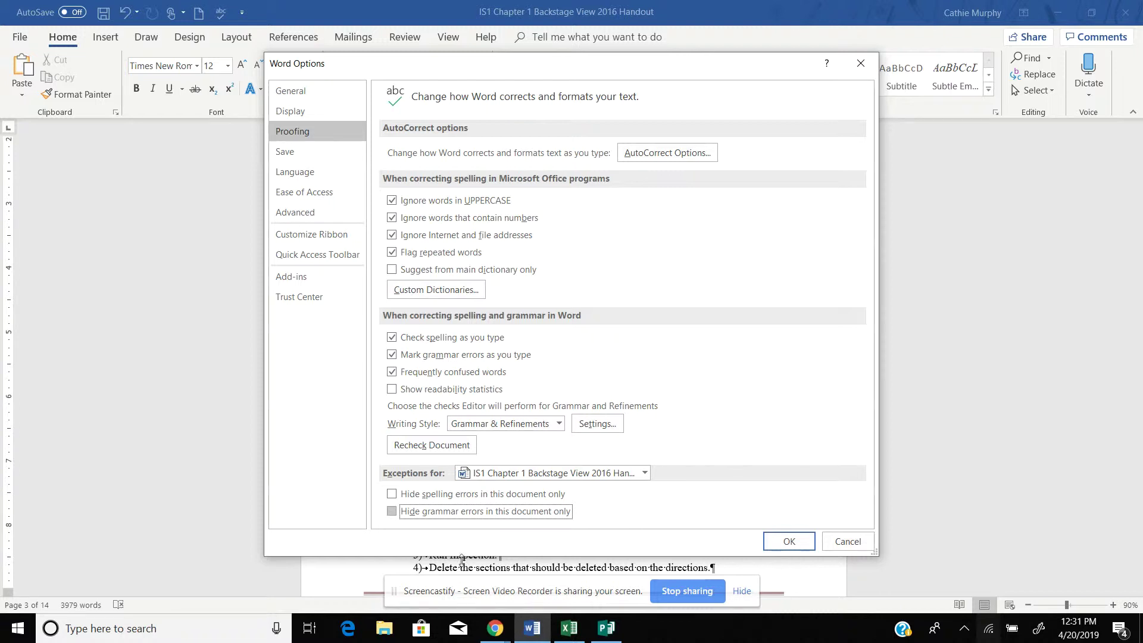
click(391, 494)
click(392, 512)
Delete the existing AutoCorrect entry for FBLA and accept the AutoCorrect changes
click(655, 152)
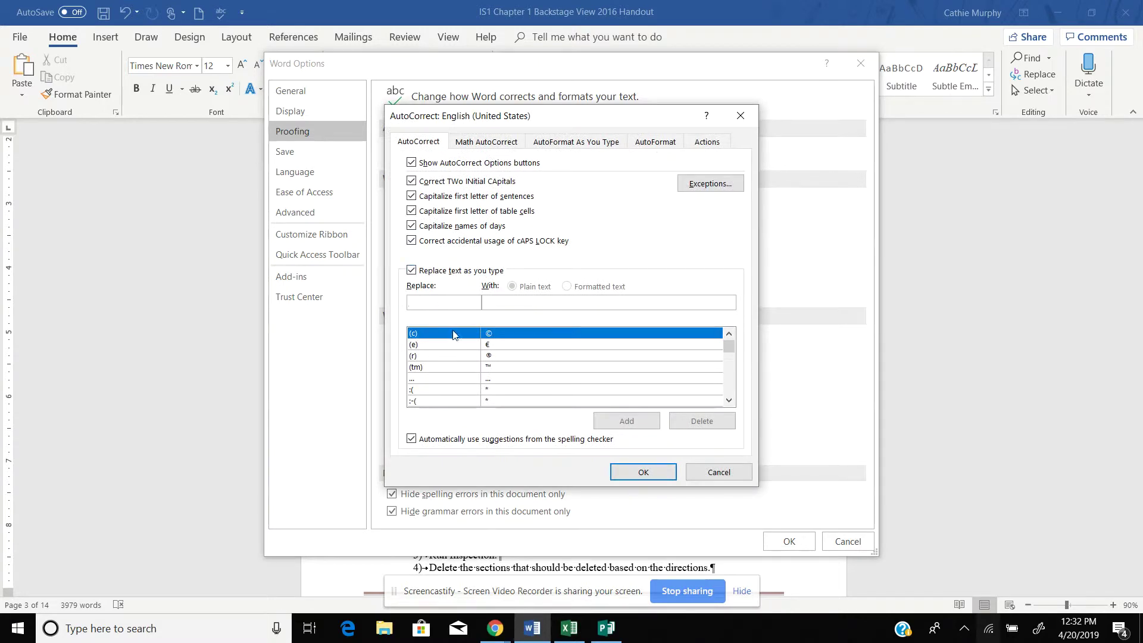
text(FBLA)
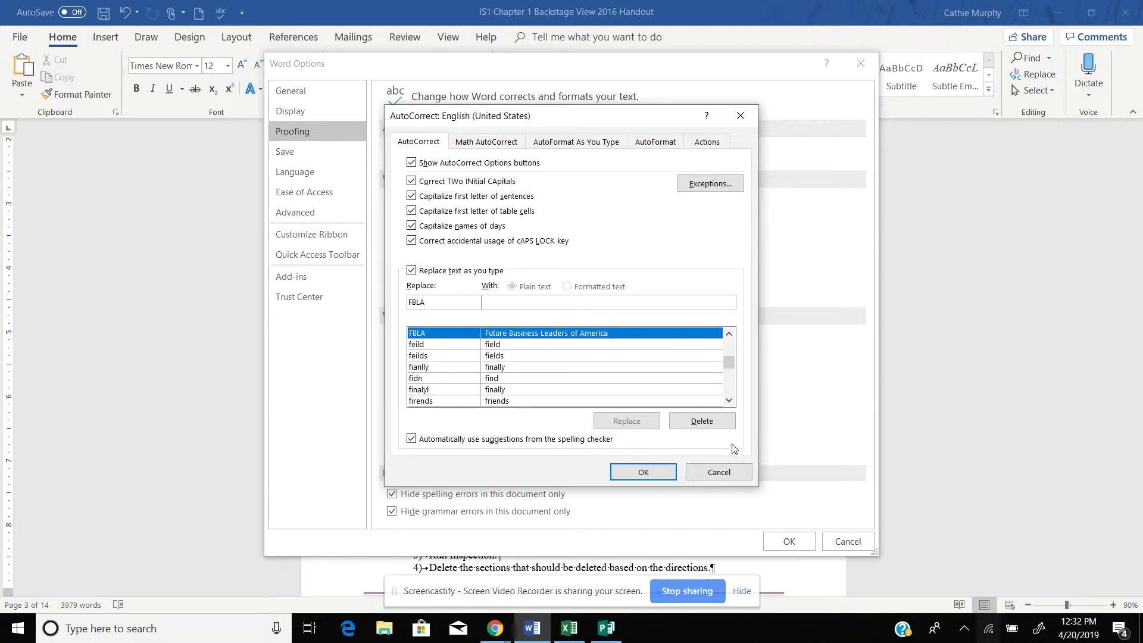
click(710, 424)
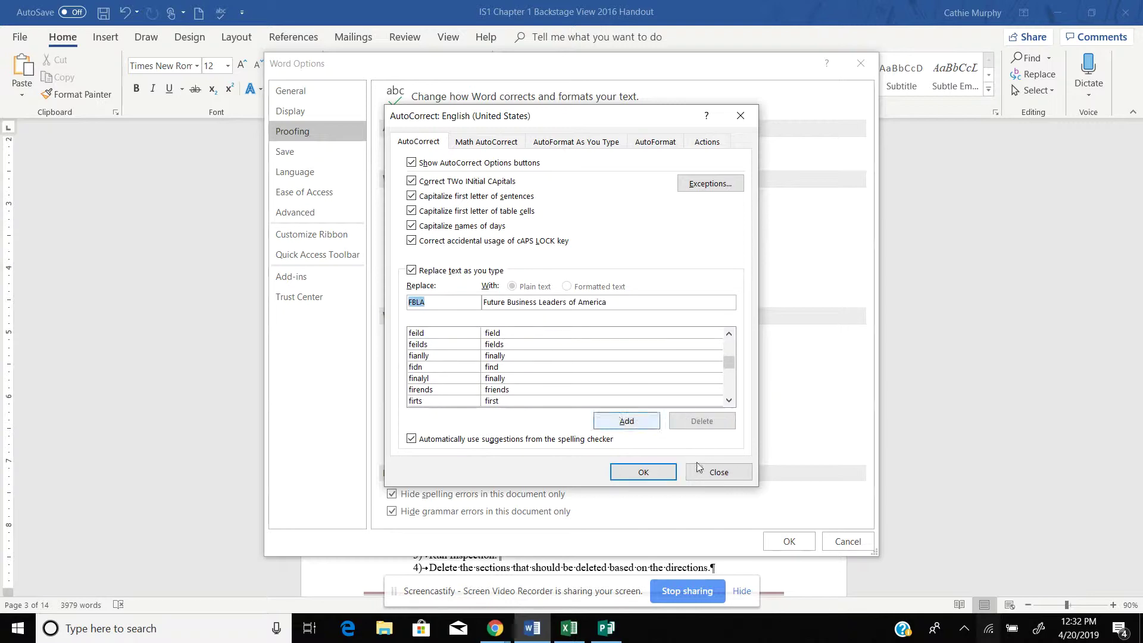
click(645, 471)
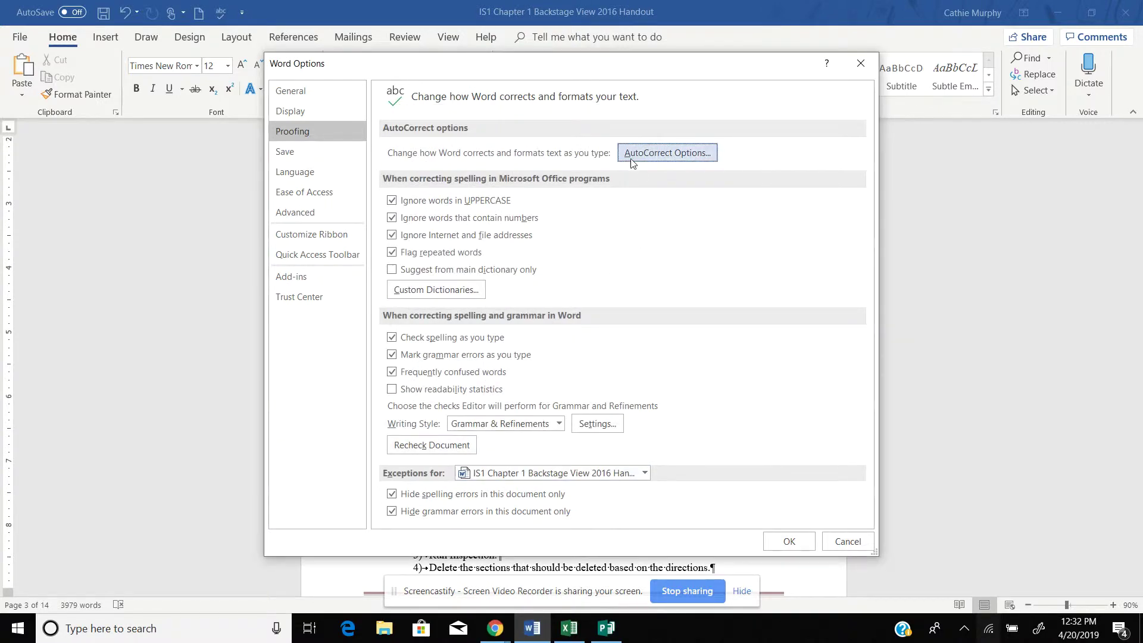
Add an AutoCorrect entry that replaces FBLA with Future Business Leaders of America, and apply the Word options
click(650, 156)
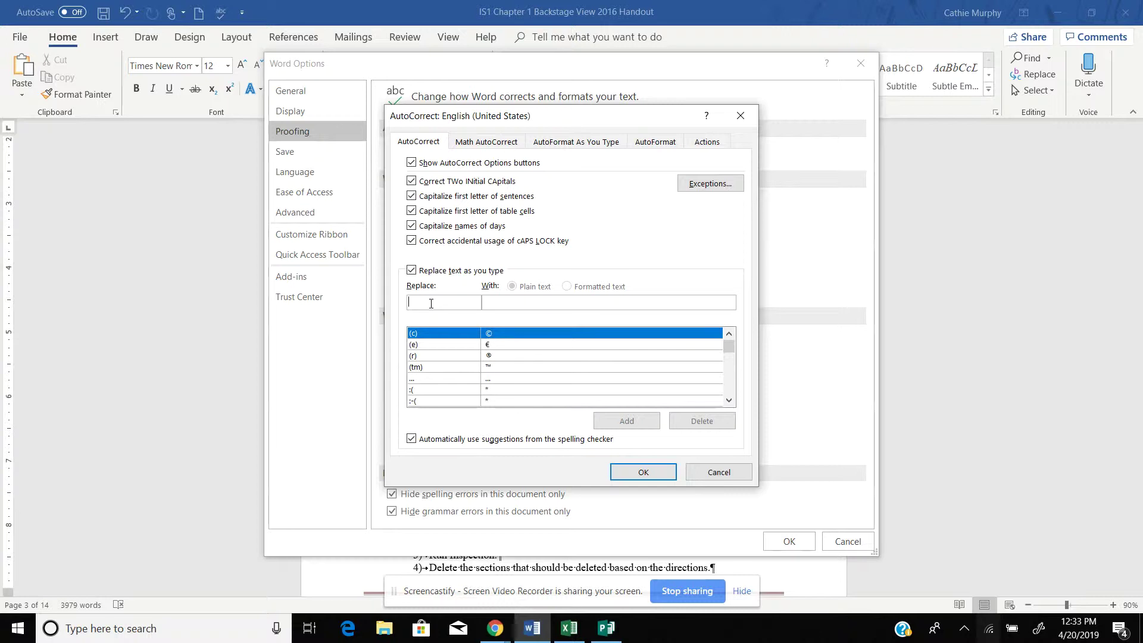
text(FBLA)
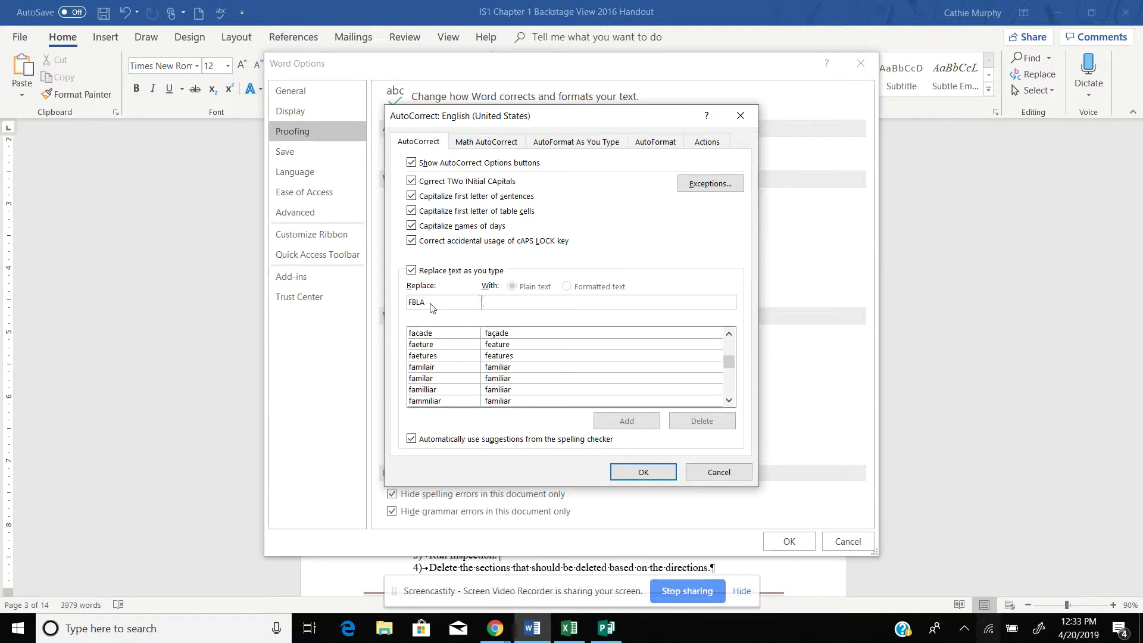
text(Futr)
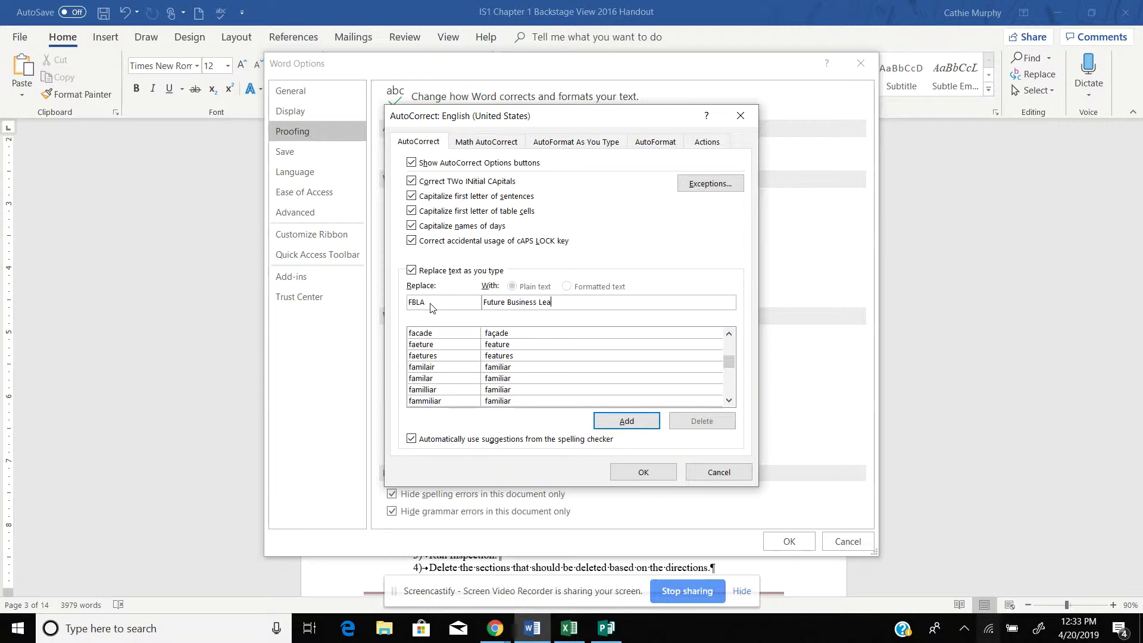
text(re Business Leaders of America)
click(620, 414)
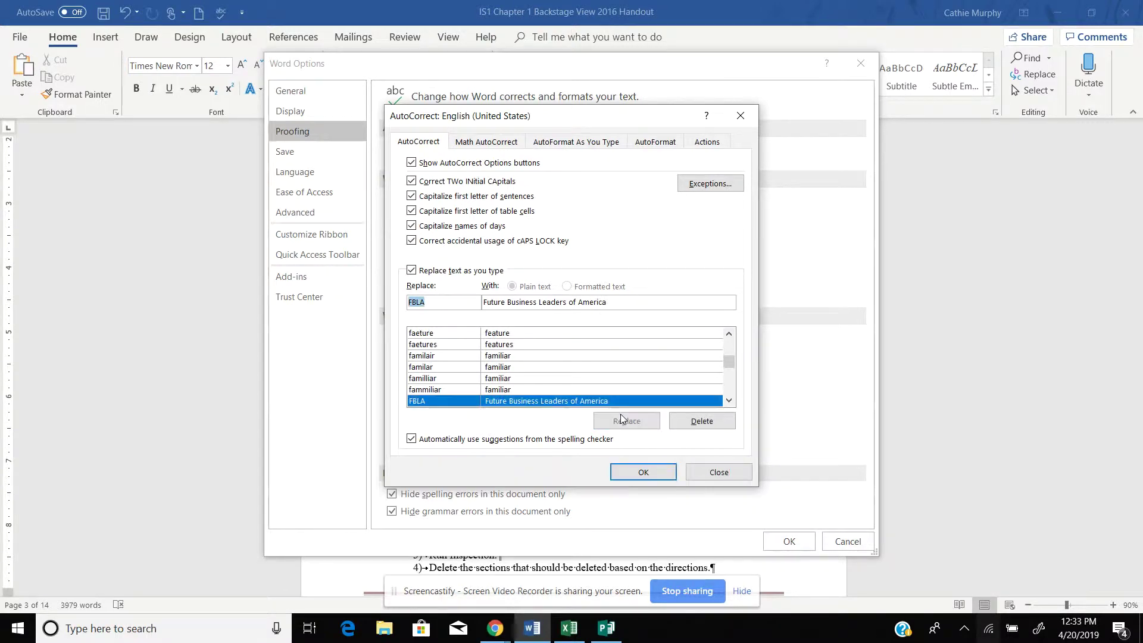
click(635, 472)
click(792, 541)
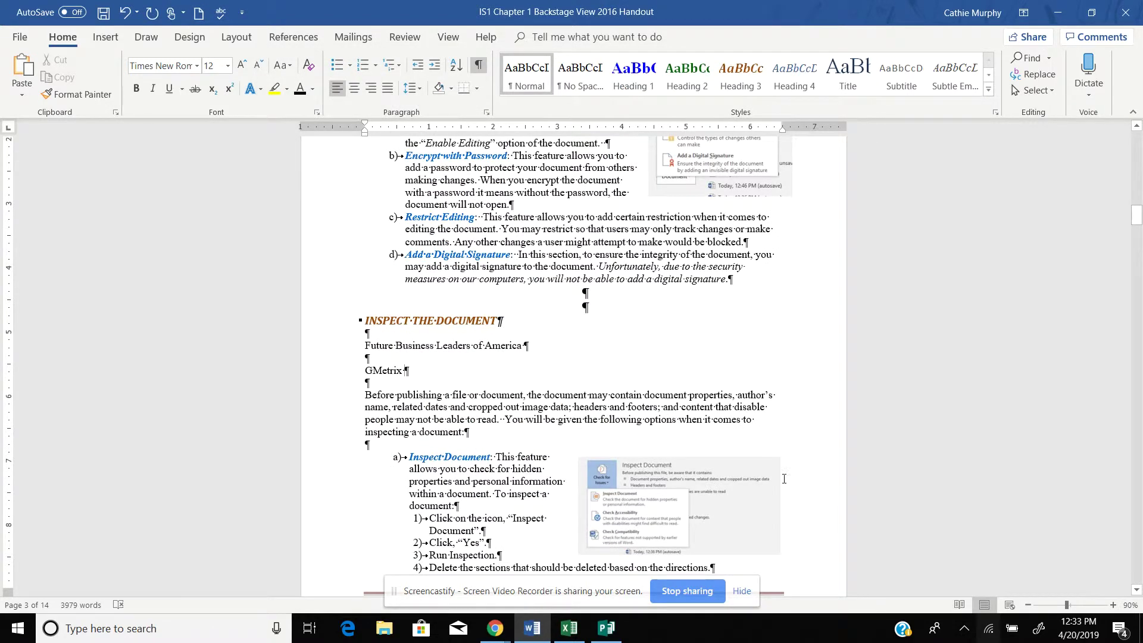
Delete the Future Business Leaders of America and GMetrix lines and the spare blank line under the INSPECT THE DOCUMENT heading
drag(410, 371, 353, 349)
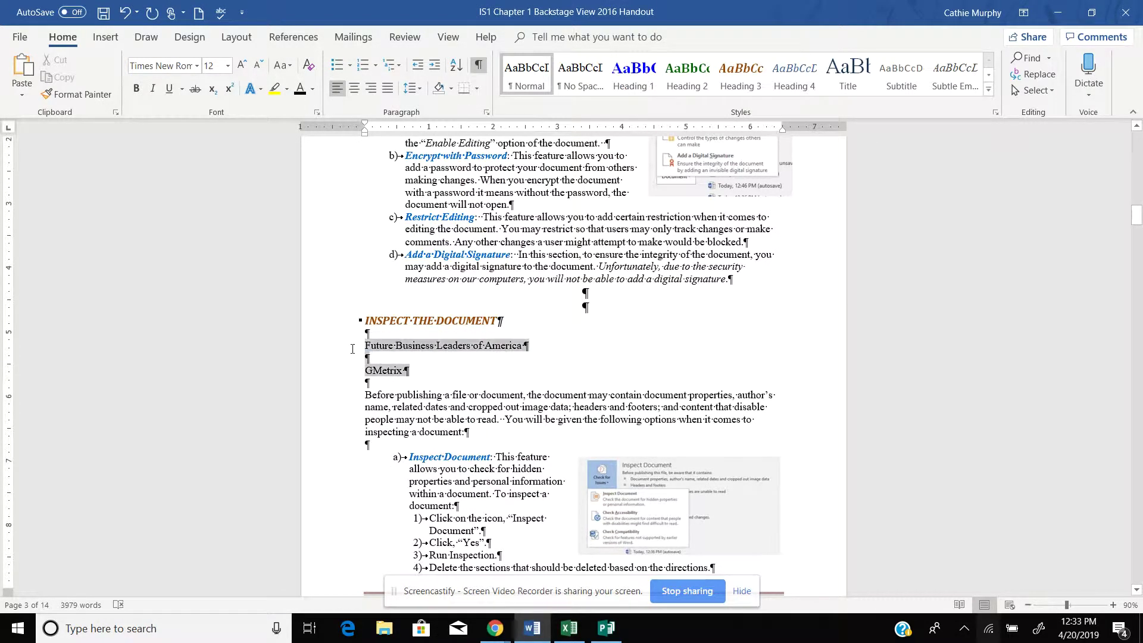
key(Delete)
key(Delete)
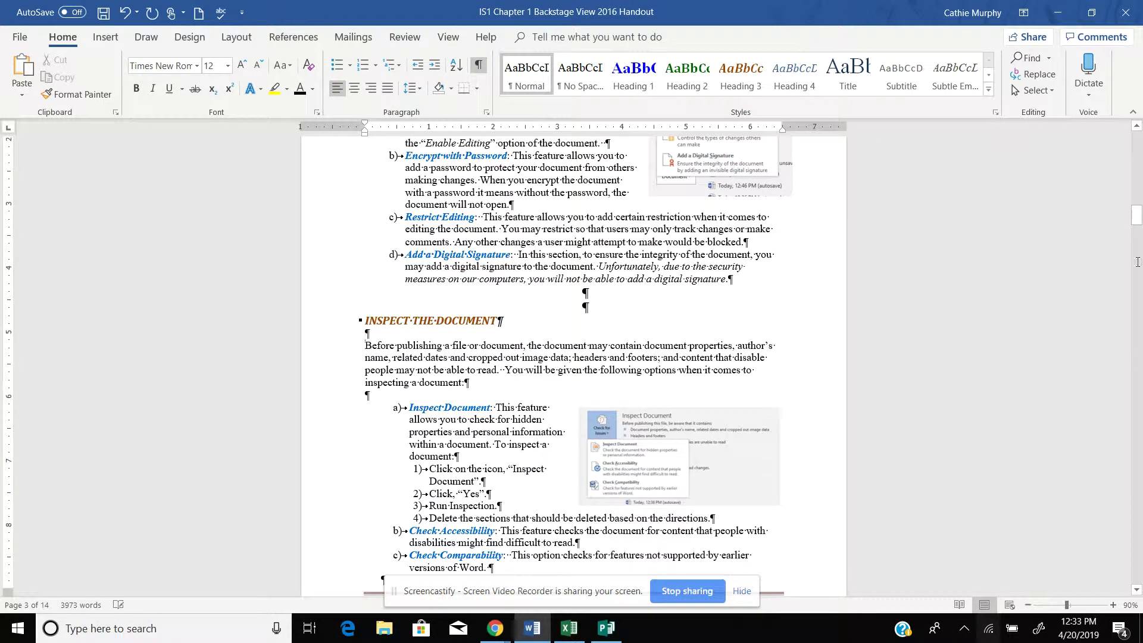
Test the AutoCorrect entry by entering FBLA on a new line above the Info Option heading
drag(1136, 216, 1138, 174)
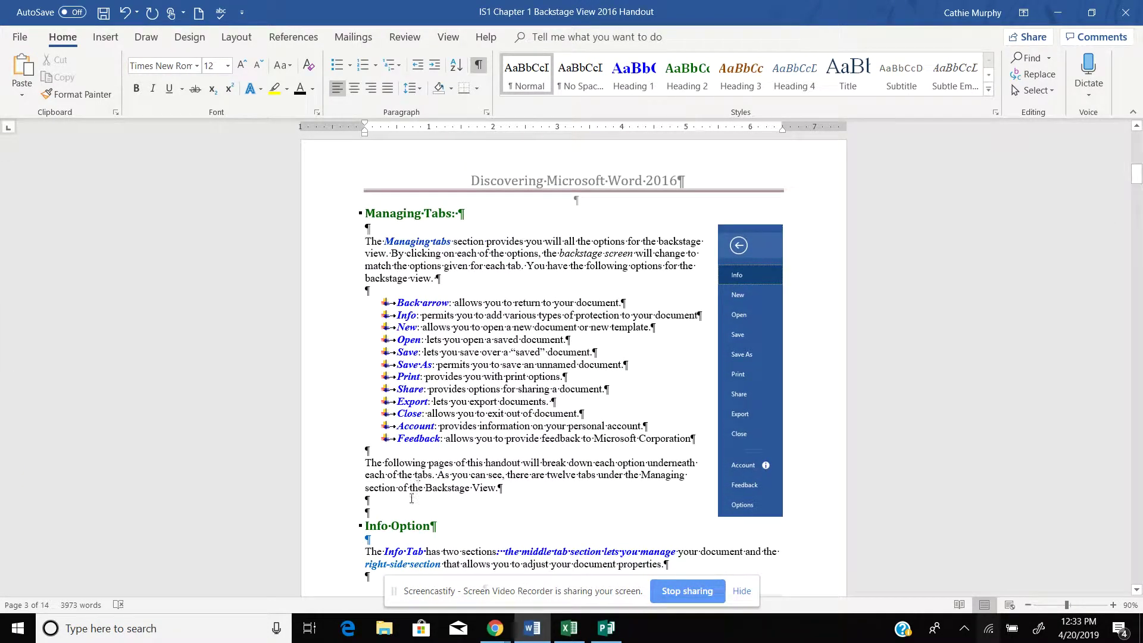
click(390, 502)
key(Return)
text(F)
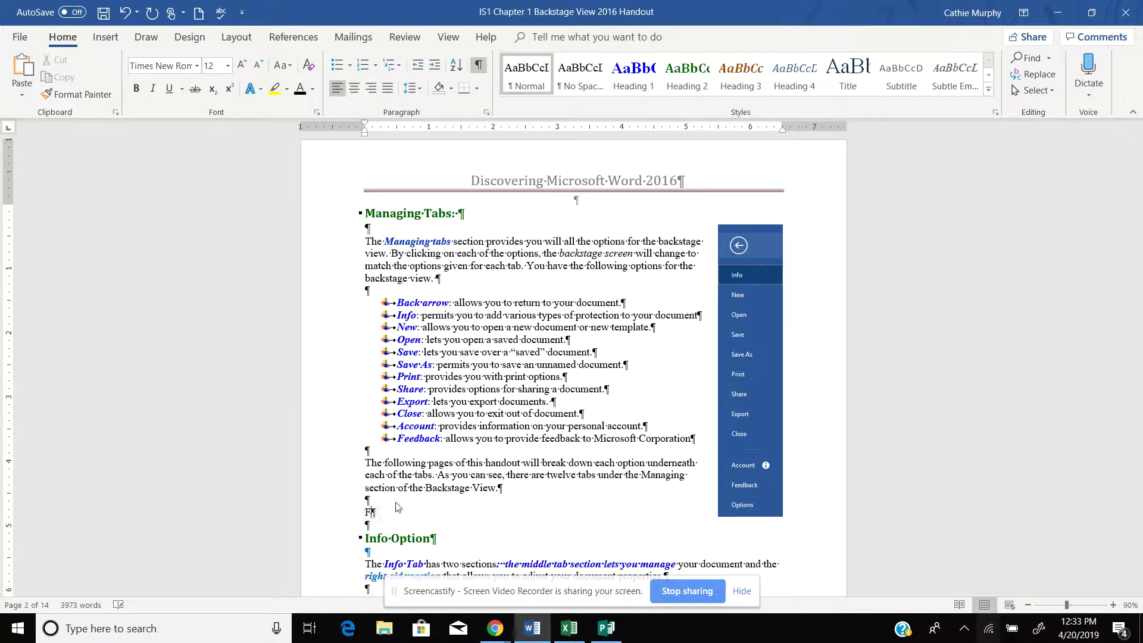
text(BLA)
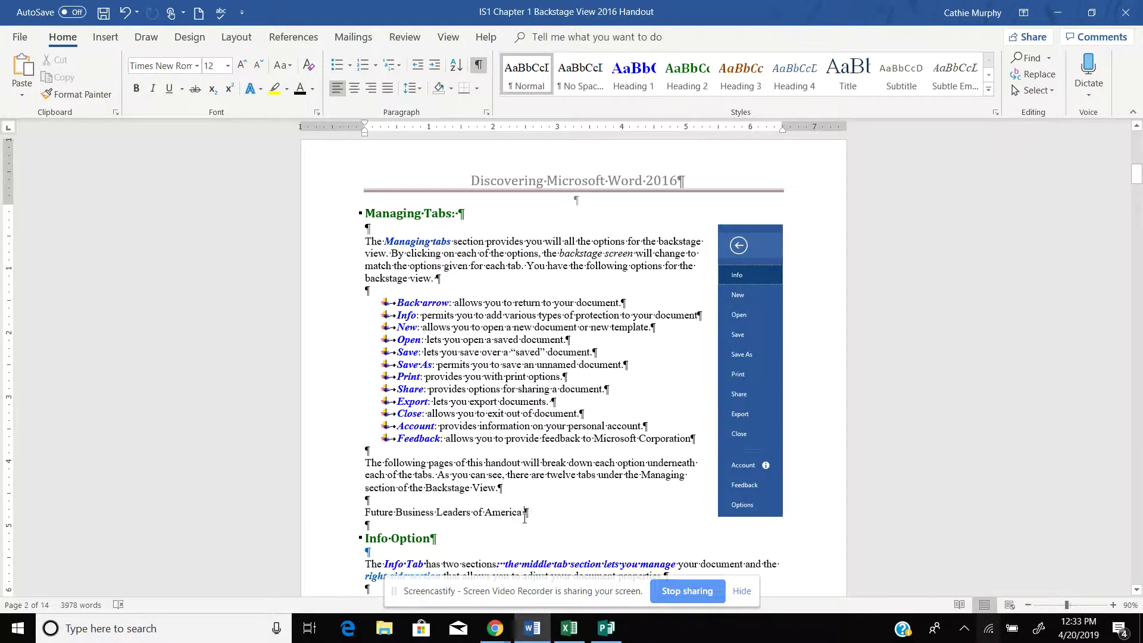
Open the AutoCorrect exceptions from the Proofing options and review the First Letter, INitial CAps and Other Corrections lists
click(21, 37)
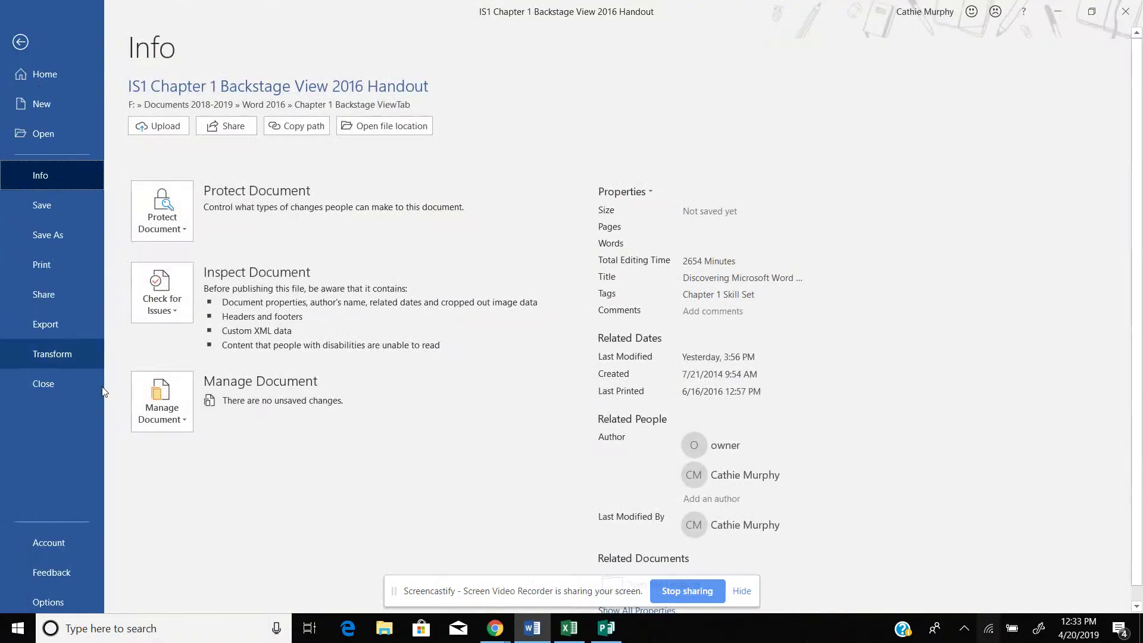
click(44, 603)
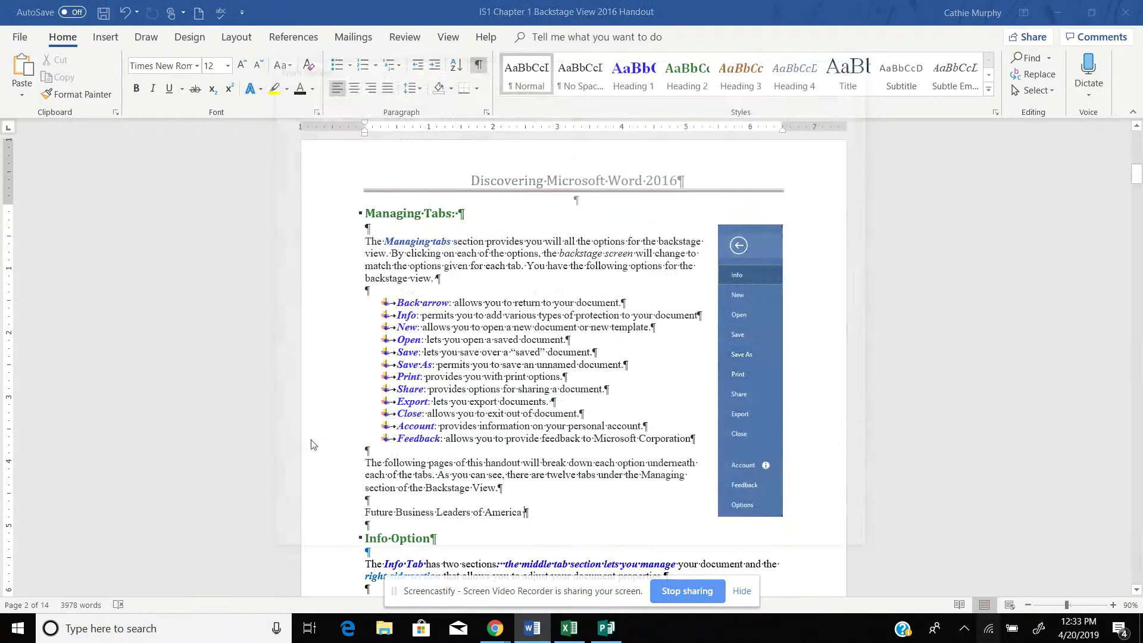
click(301, 133)
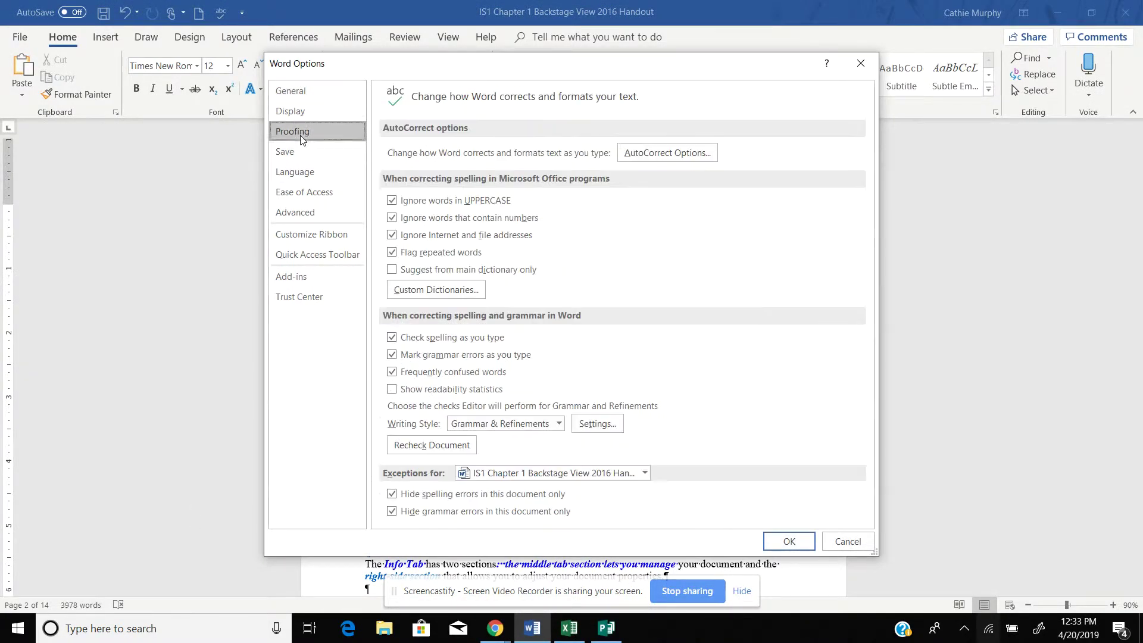
click(650, 153)
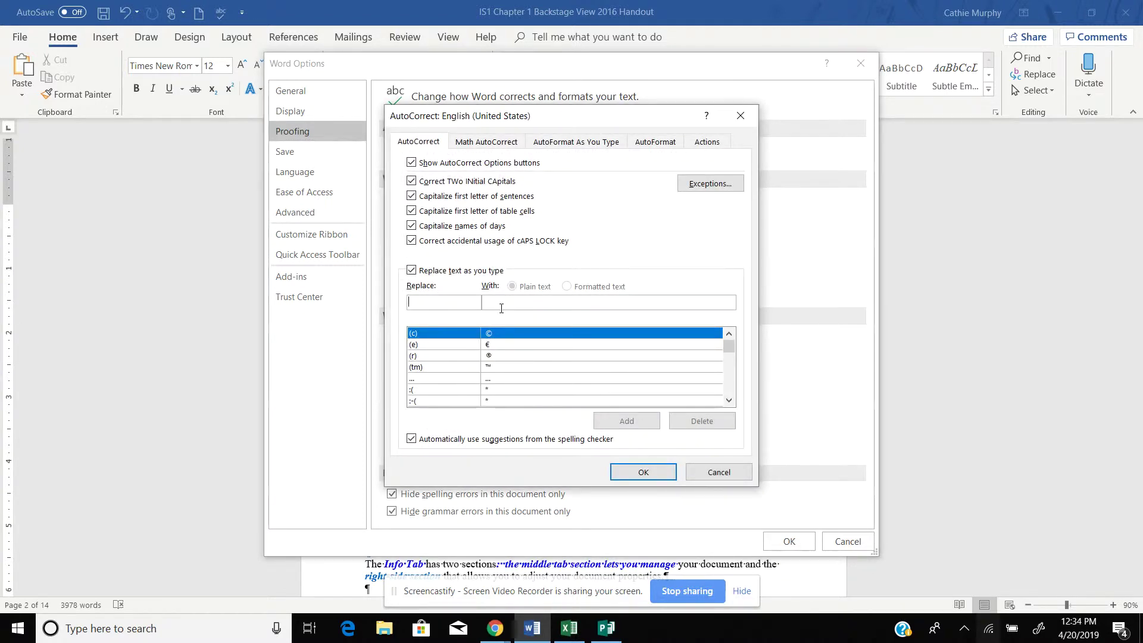
click(711, 186)
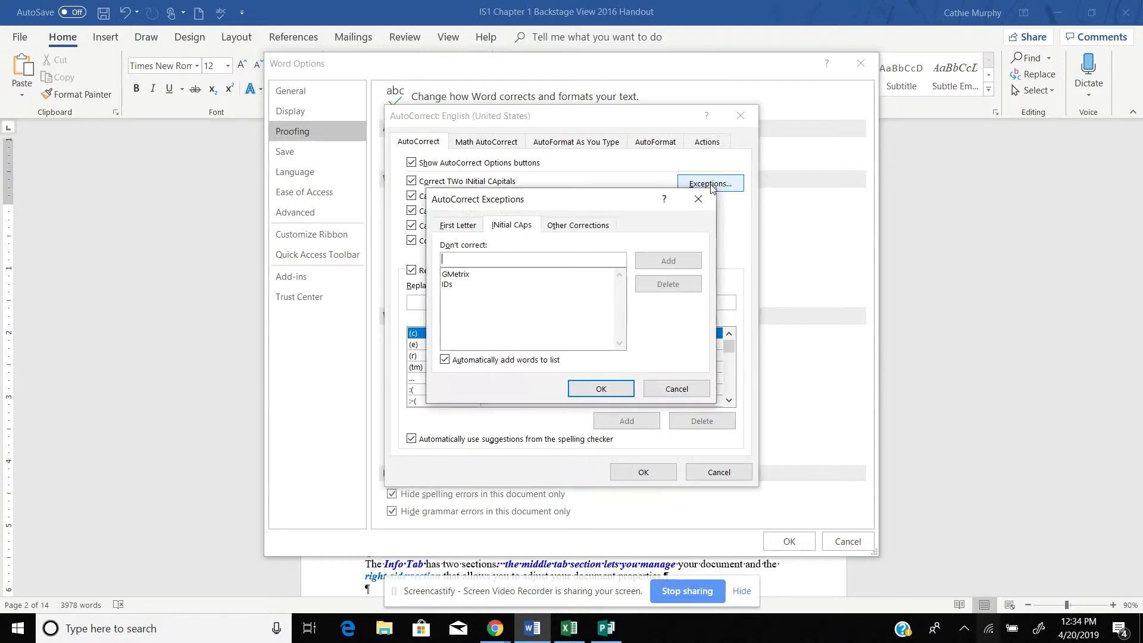
click(451, 227)
click(500, 228)
click(588, 231)
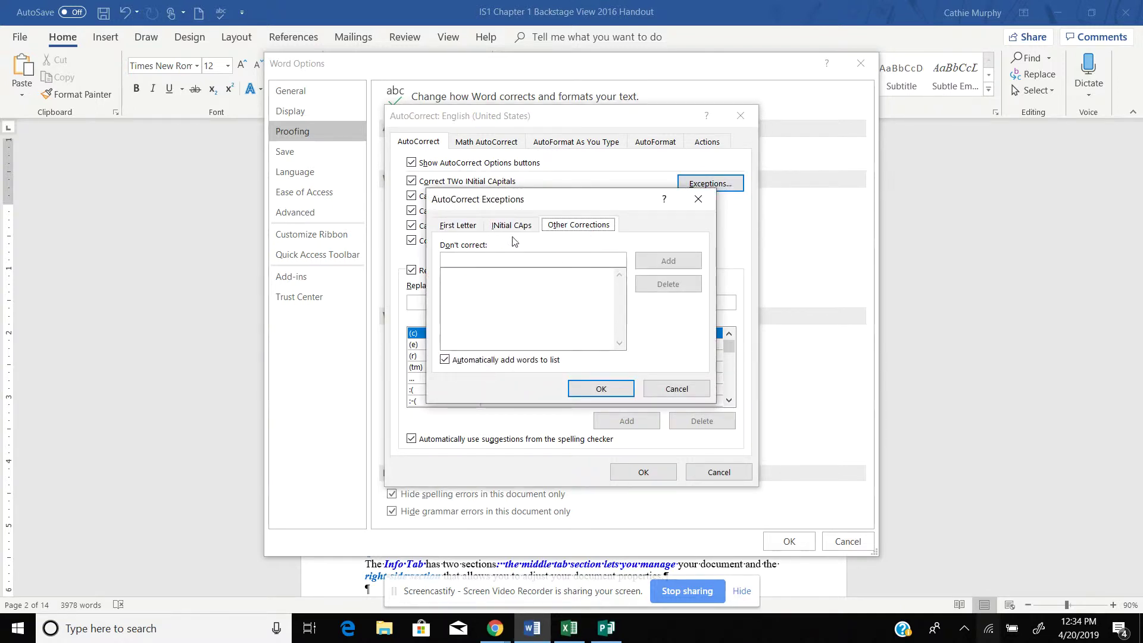
click(509, 233)
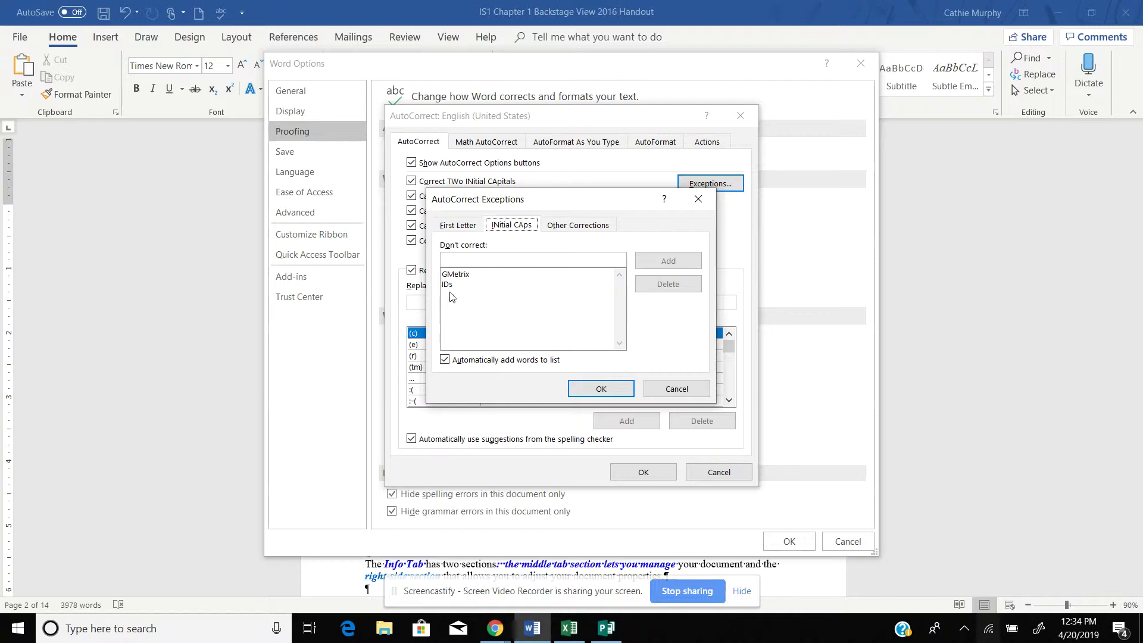
Delete GMetrix from the INitial CAps exceptions and accept the exception changes
click(456, 275)
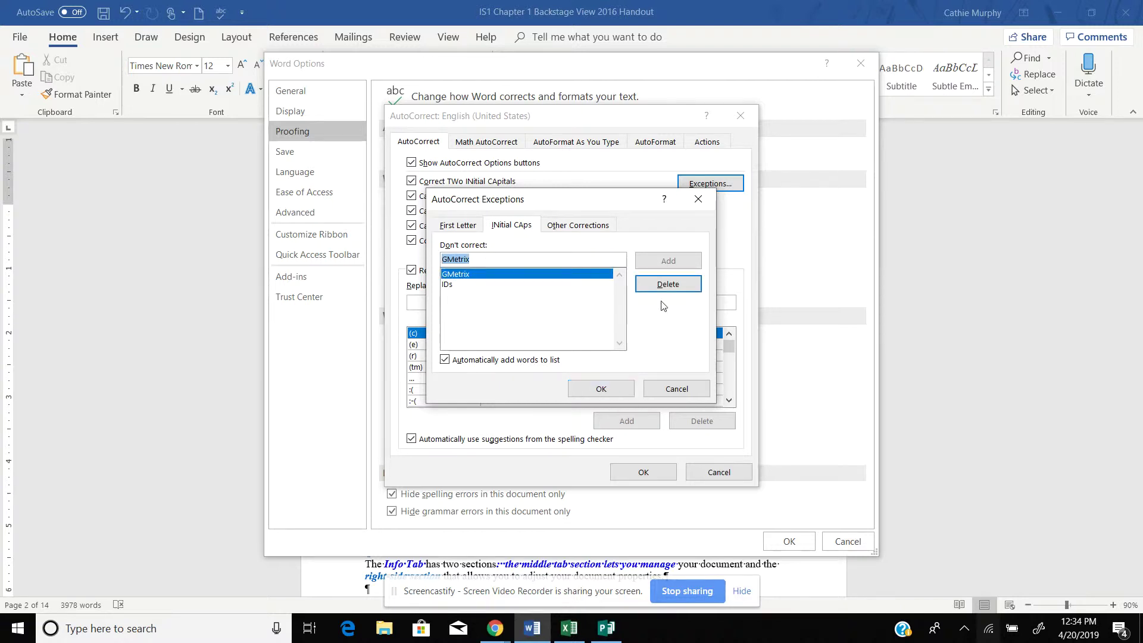
click(666, 286)
click(610, 390)
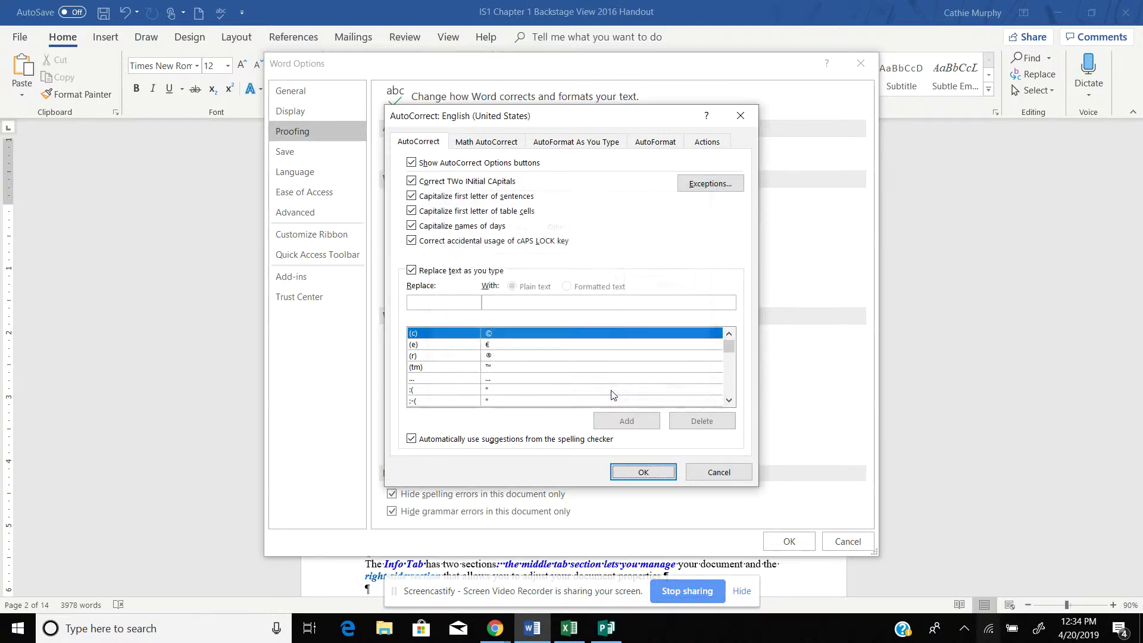
Add GMetrix to the INitial CAps exceptions and apply the AutoCorrect and Word options
click(713, 186)
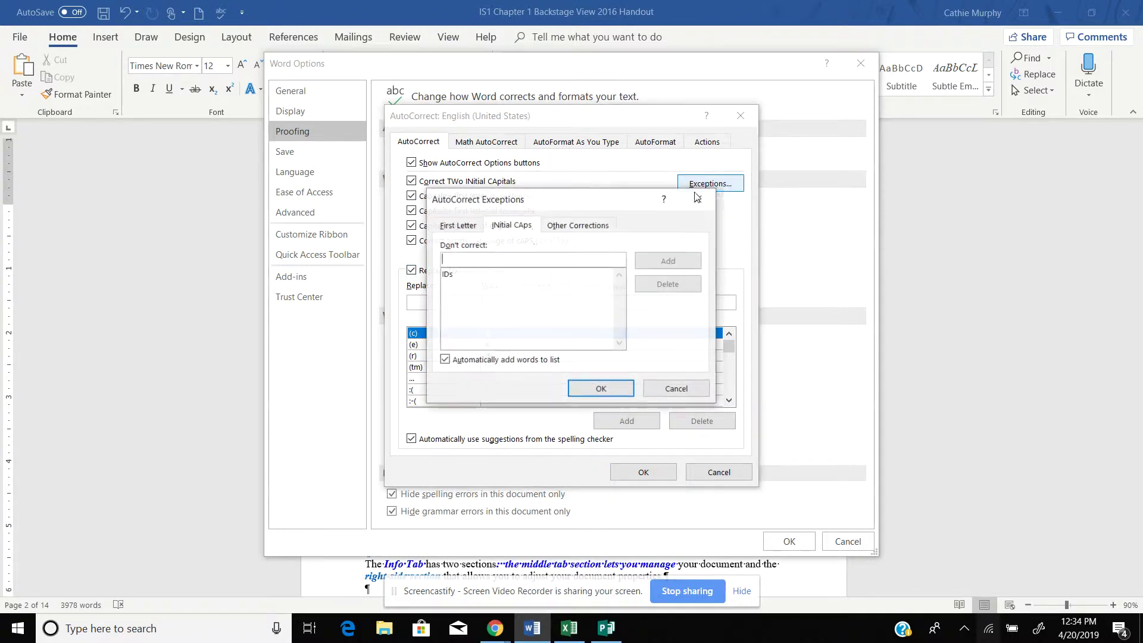
click(495, 230)
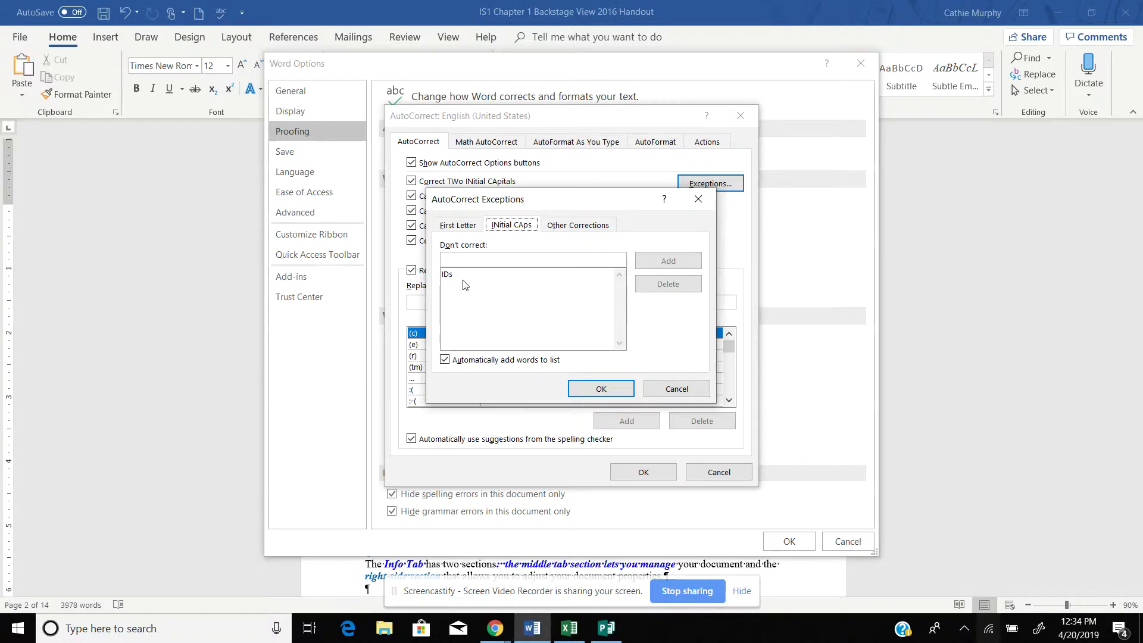
key(Tab)
text(GMetrix)
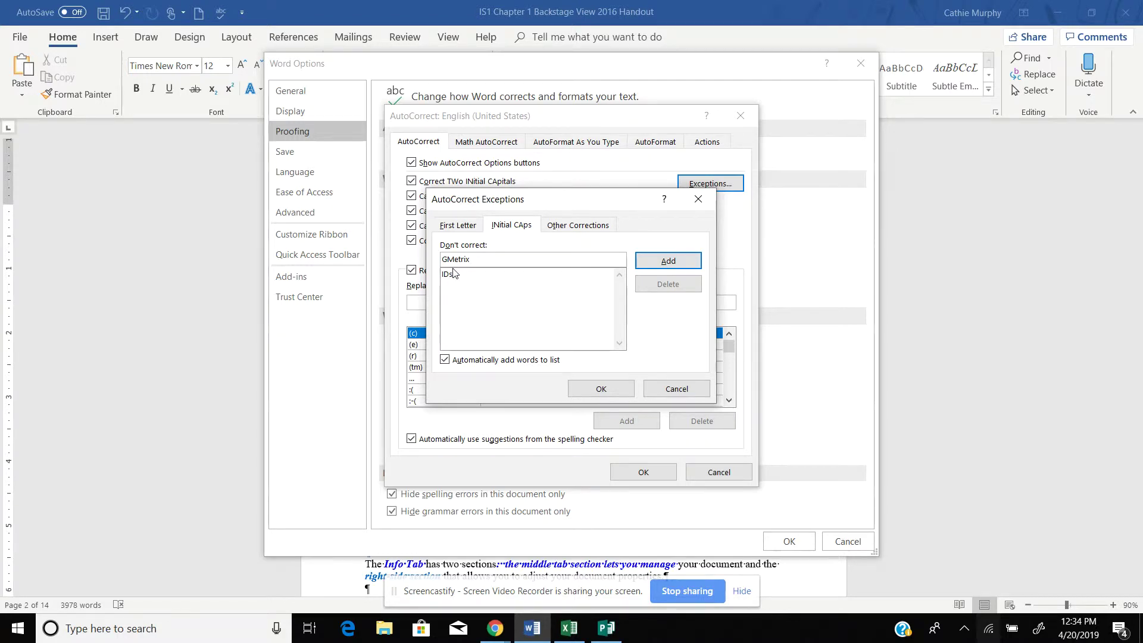
click(671, 262)
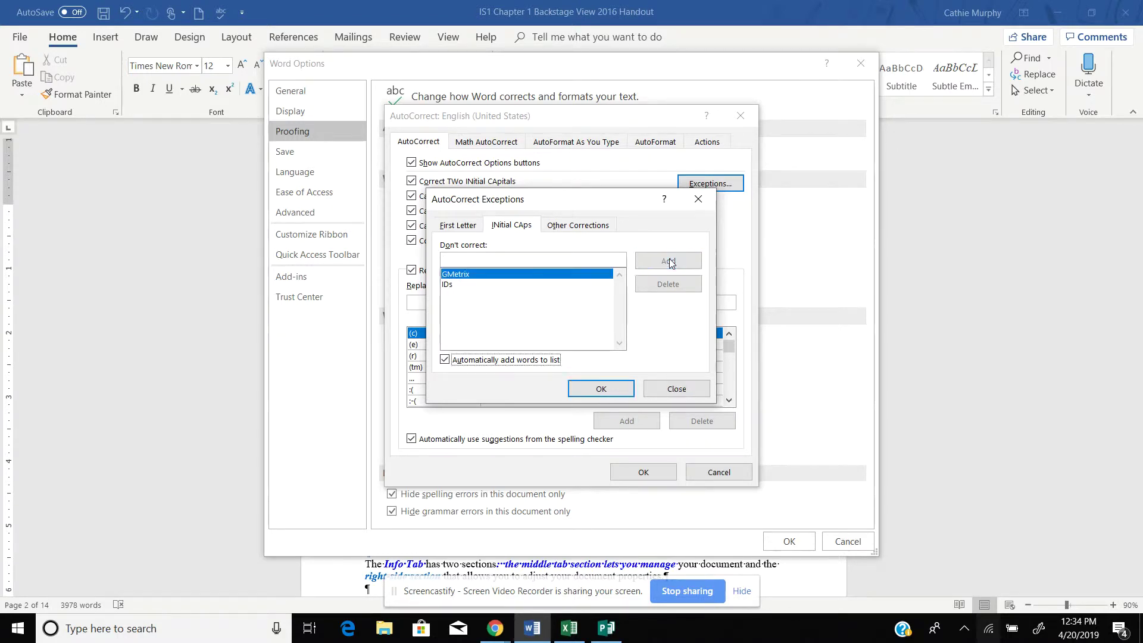
click(601, 389)
click(643, 472)
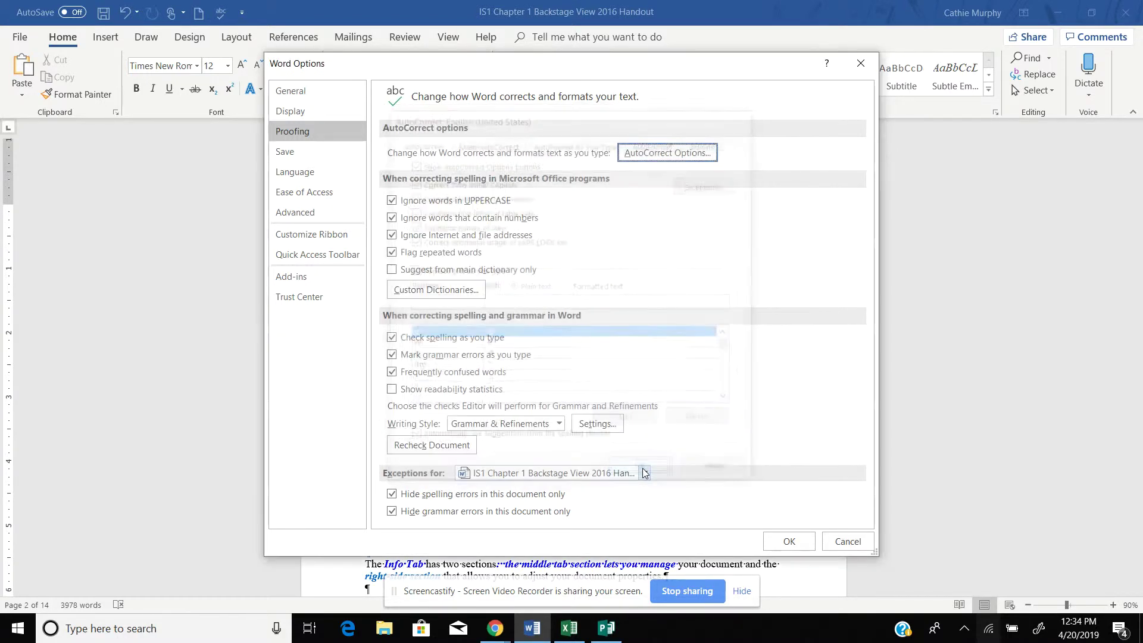
click(789, 541)
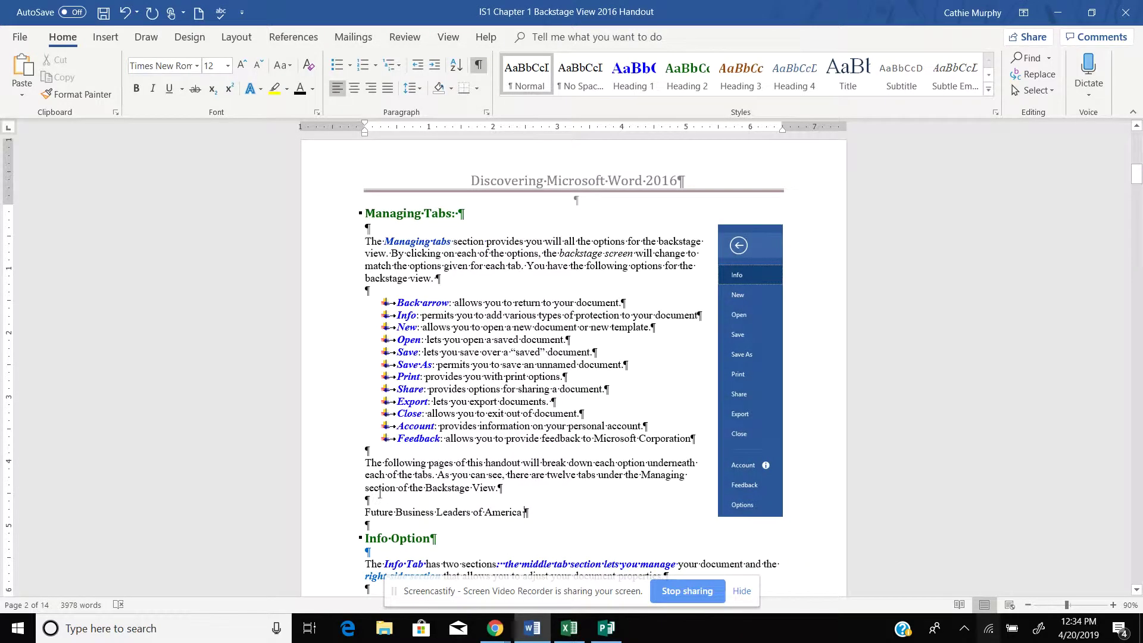
Test the exception by entering GMetrix on a new line above the Info Option heading, and delete it with the Future Business Leaders of America line
key(Return)
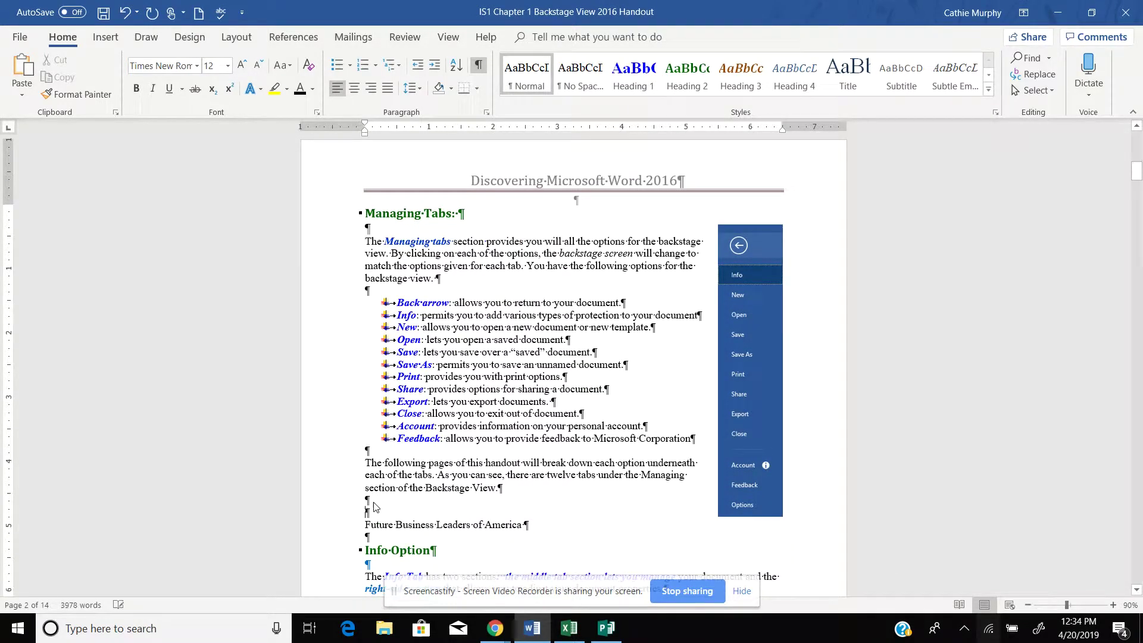
text(GMetrix)
drag(457, 508, 366, 499)
key(Delete)
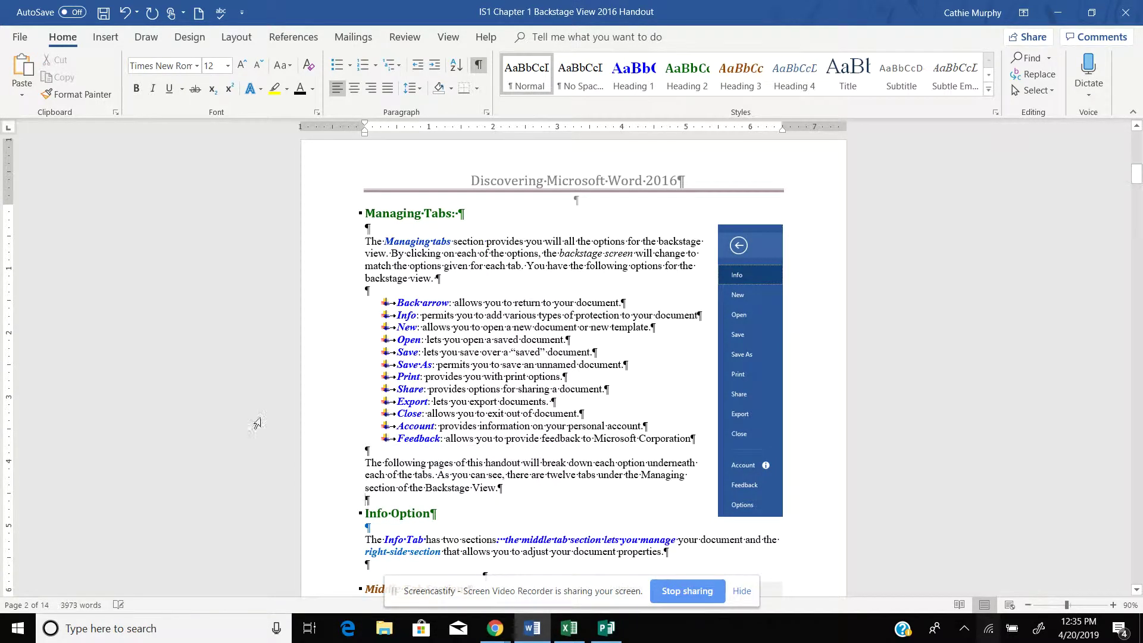
Reopen the AutoCorrect exceptions to check the INitial CAps list, and leave the AutoCorrect settings without changes
click(20, 37)
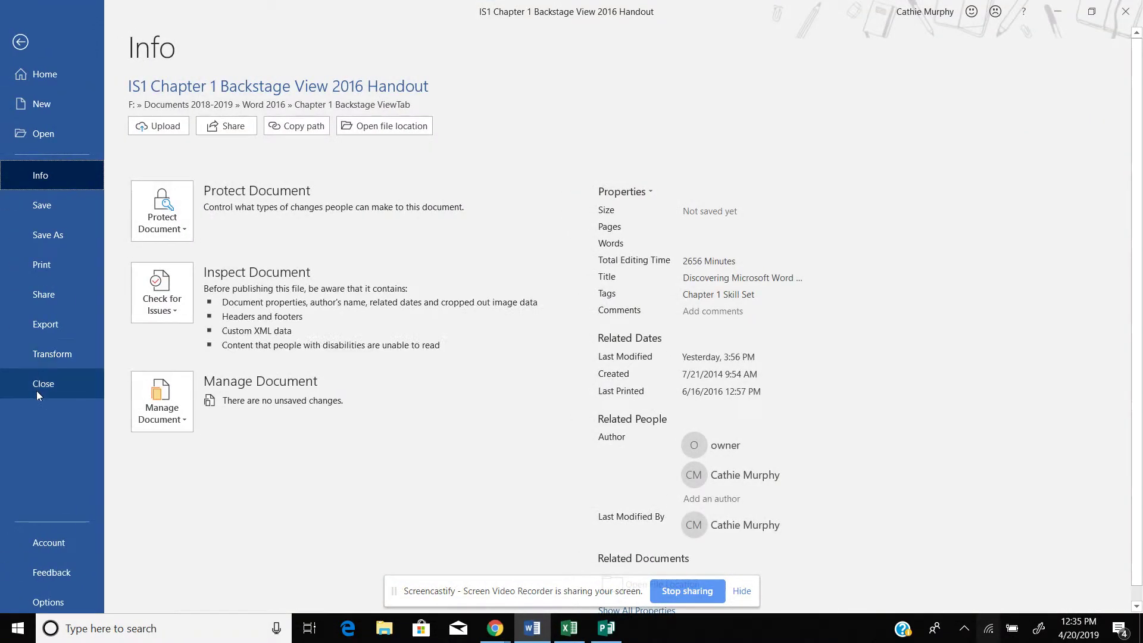
click(40, 602)
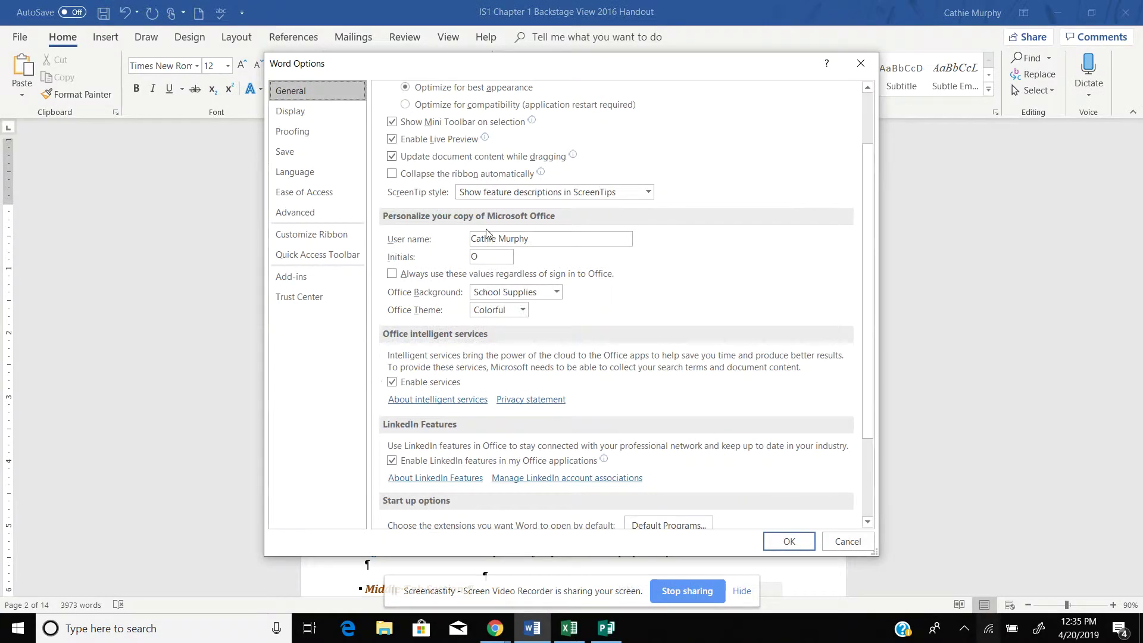
click(296, 138)
click(671, 152)
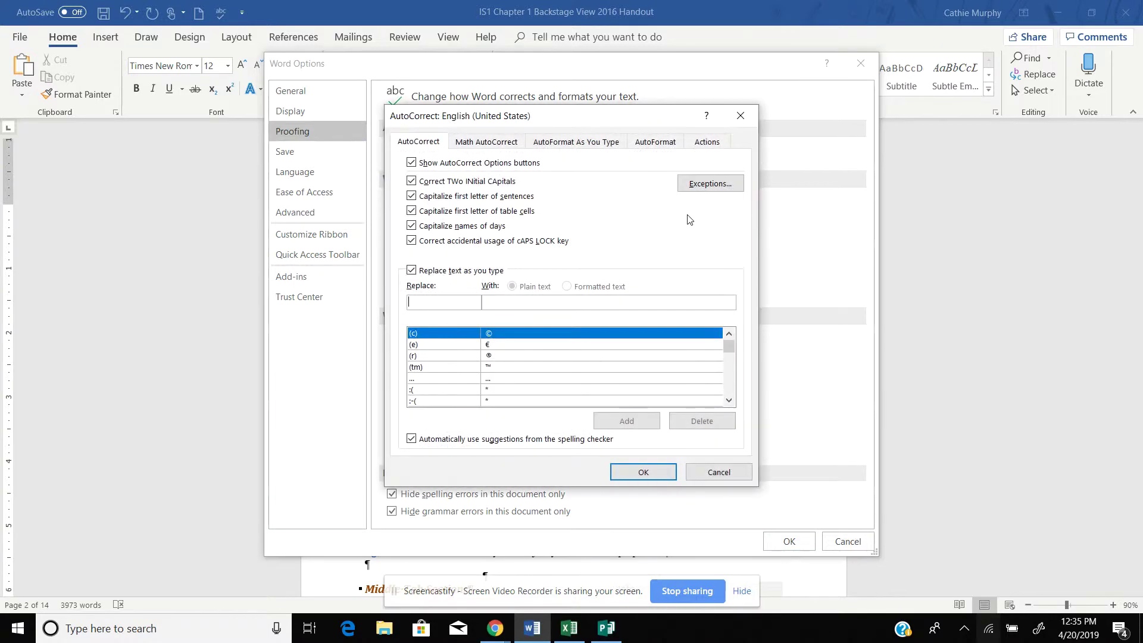
click(703, 186)
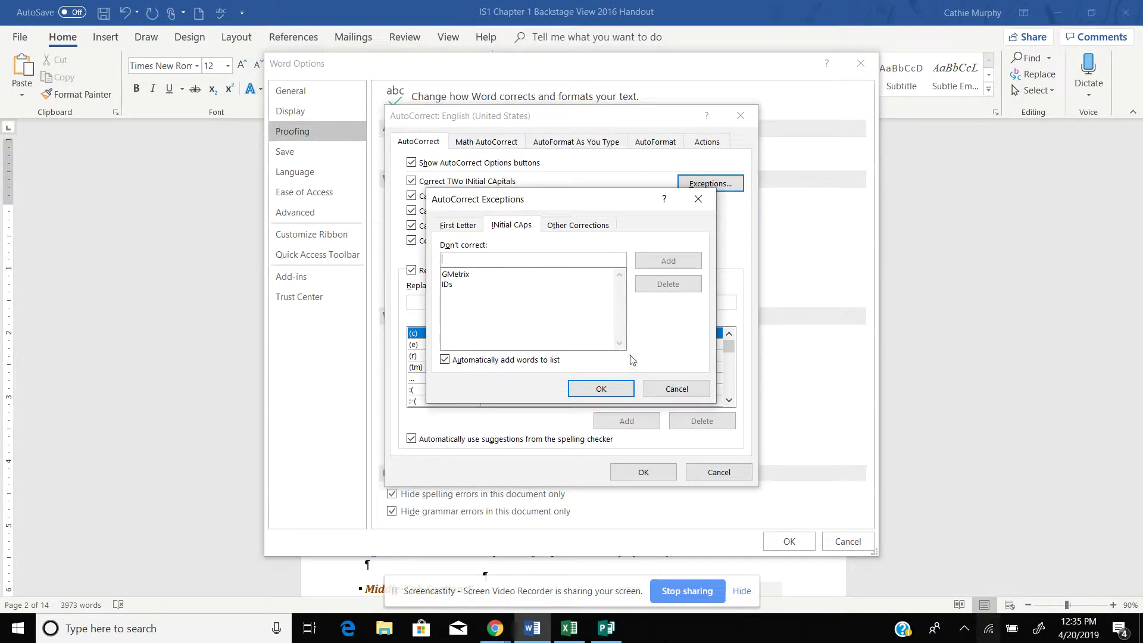
click(676, 393)
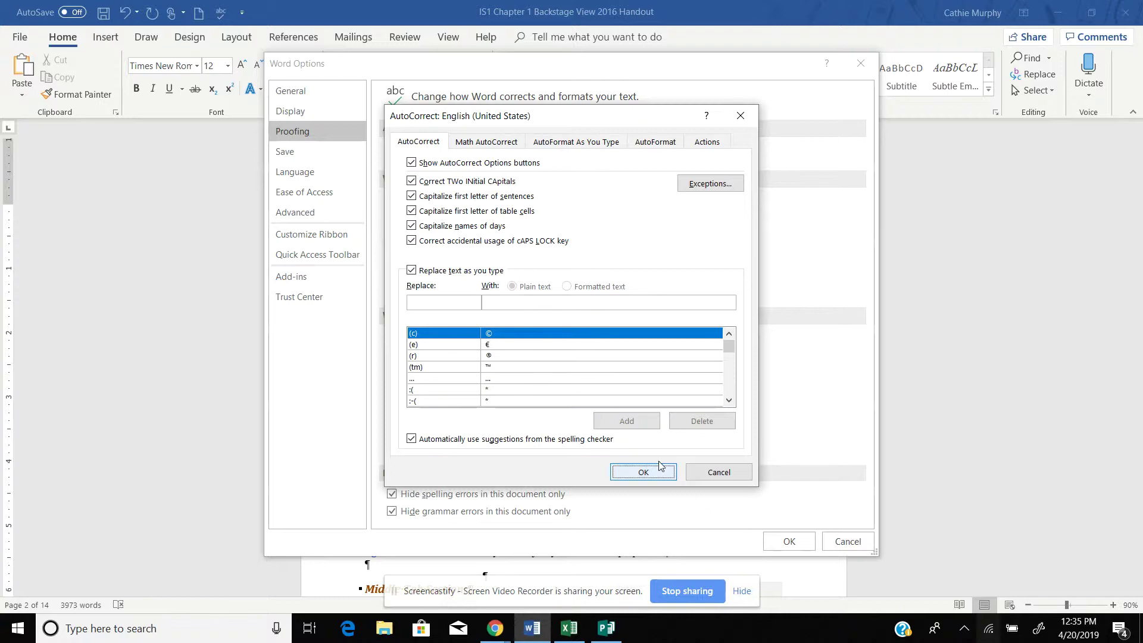
click(718, 473)
In the Save options, turn saving AutoRecover information off and on again and set its interval to 10 minutes
drag(456, 235, 292, 145)
click(286, 151)
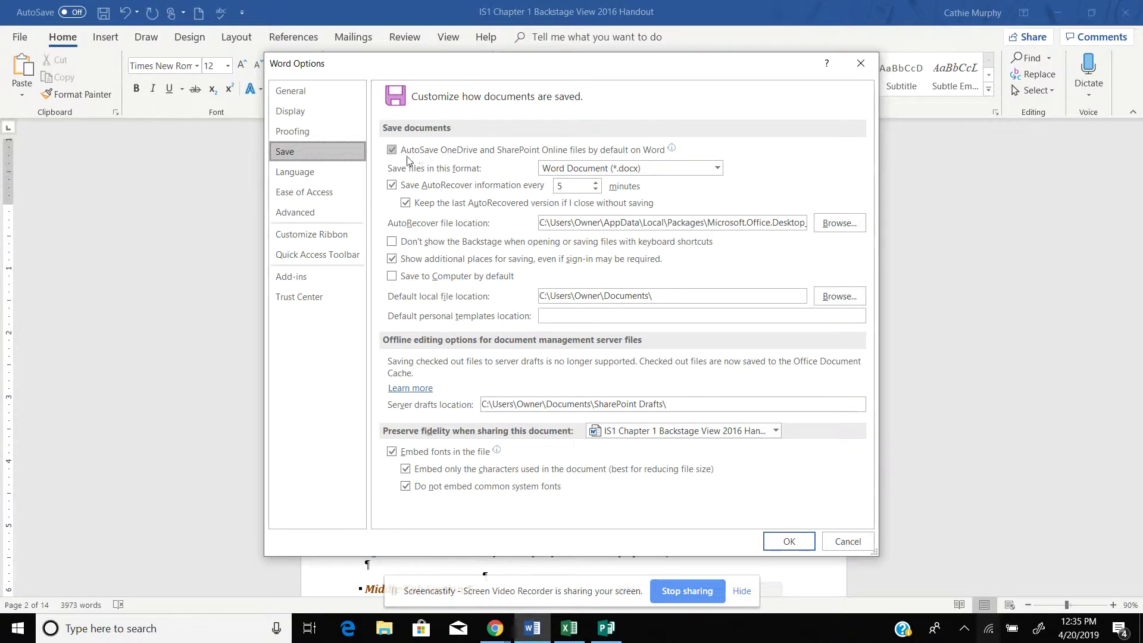
click(455, 187)
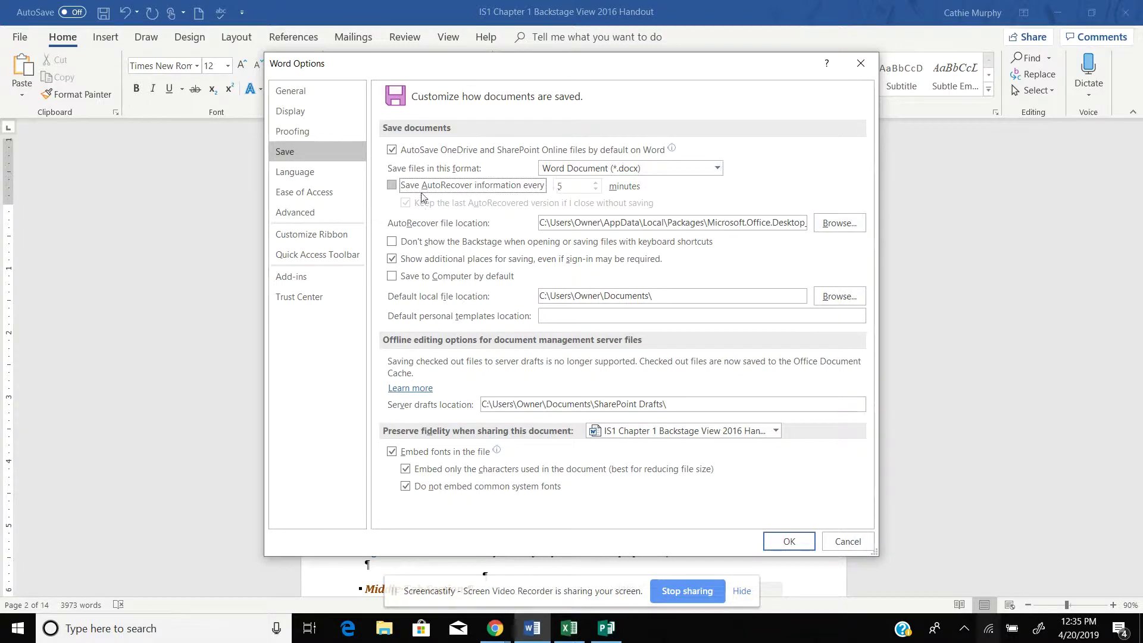
click(392, 185)
drag(573, 189, 537, 190)
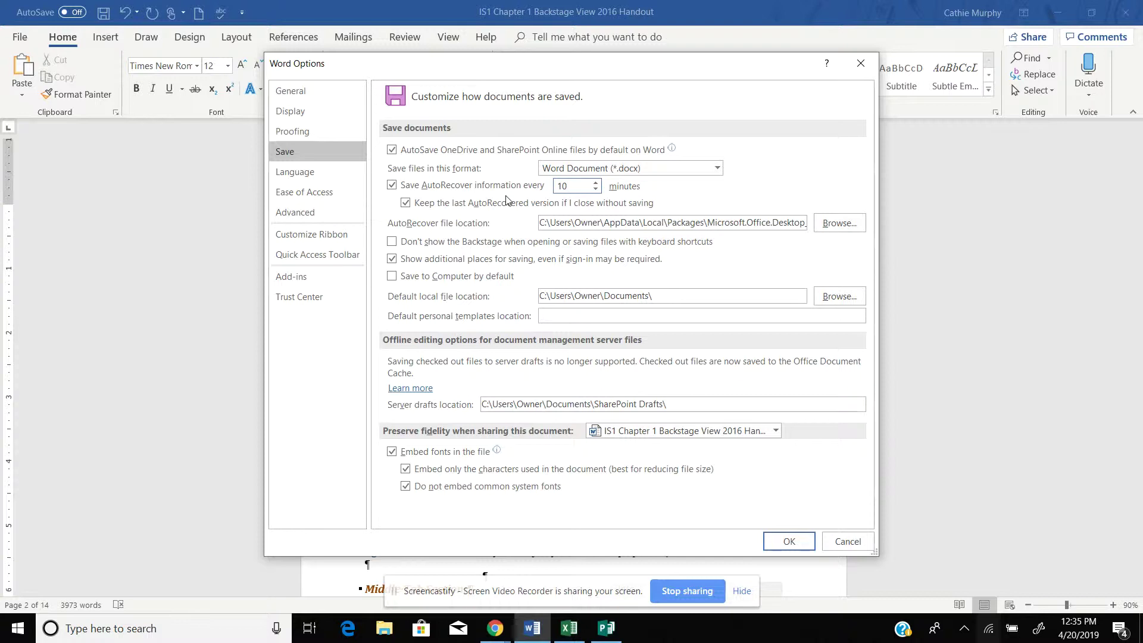
Set the AutoRecover save interval to 5 minutes
key(BackSpace)
key(BackSpace)
text(5)
Turn font embedding off and on again for this document, and enable embedding only the characters used in the document
click(393, 452)
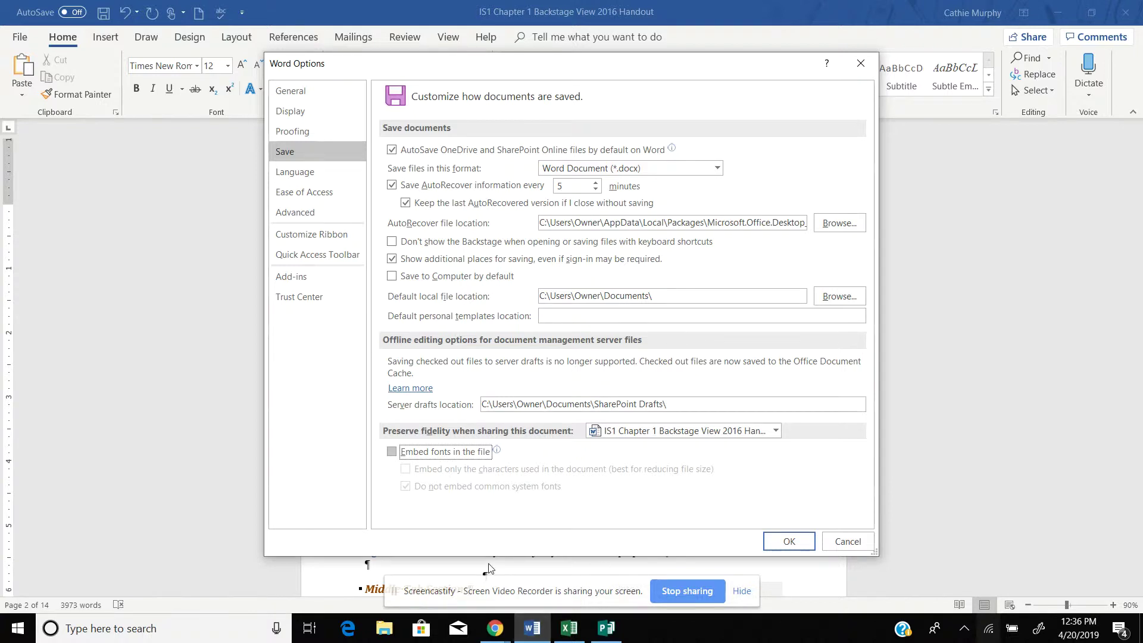
click(392, 452)
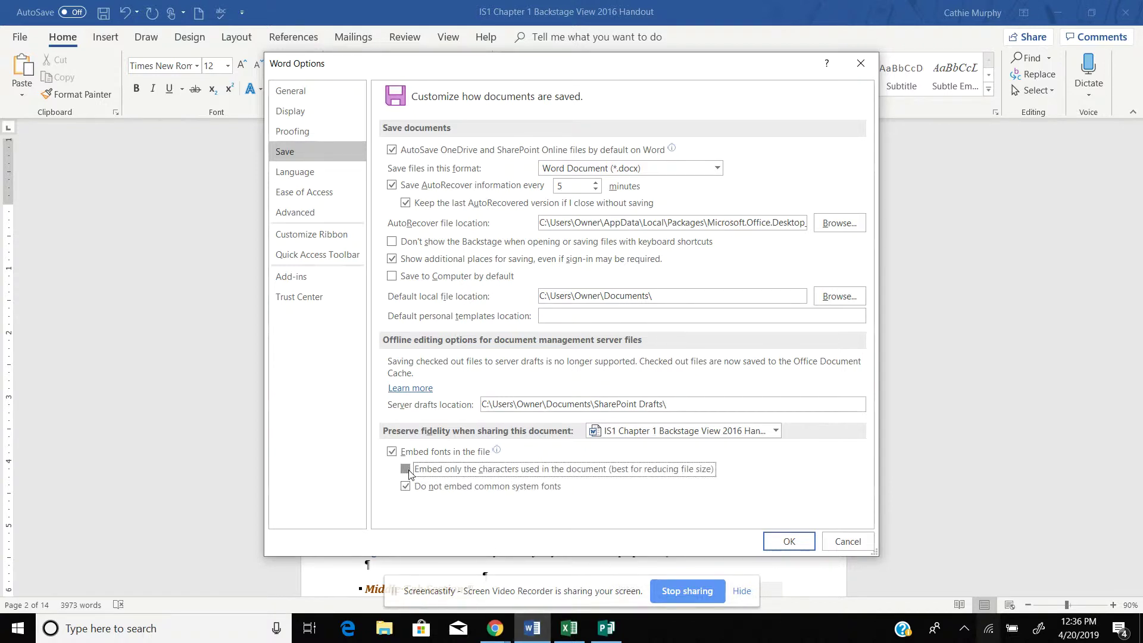
click(406, 469)
Try Use draft quality among the Advanced options' print settings and read the explanation of Print in background
click(294, 212)
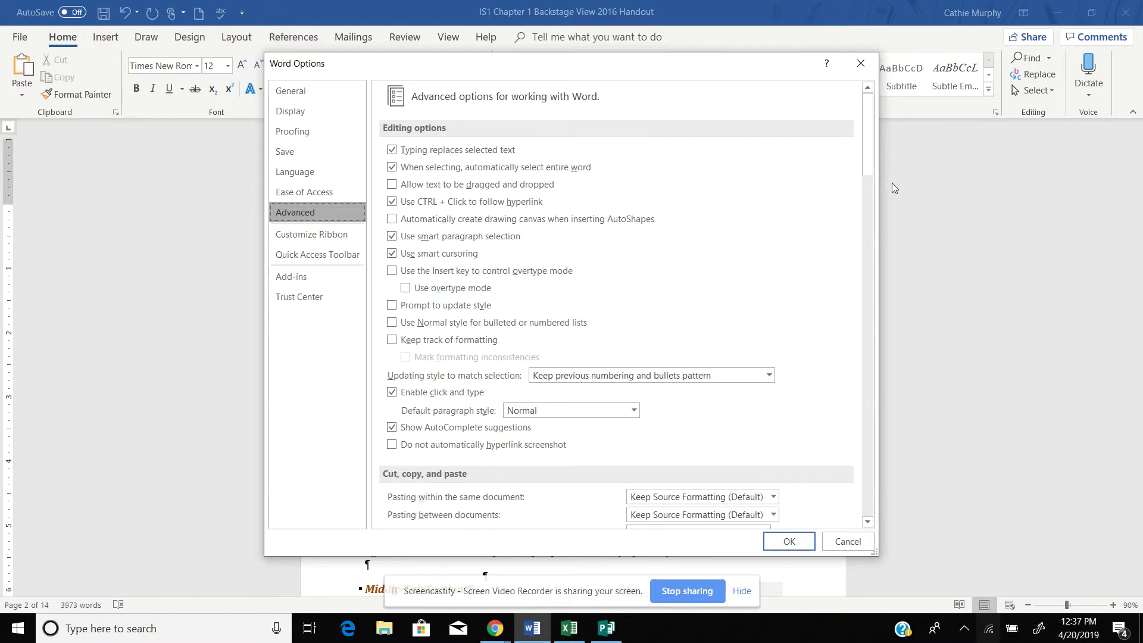
drag(869, 158, 868, 387)
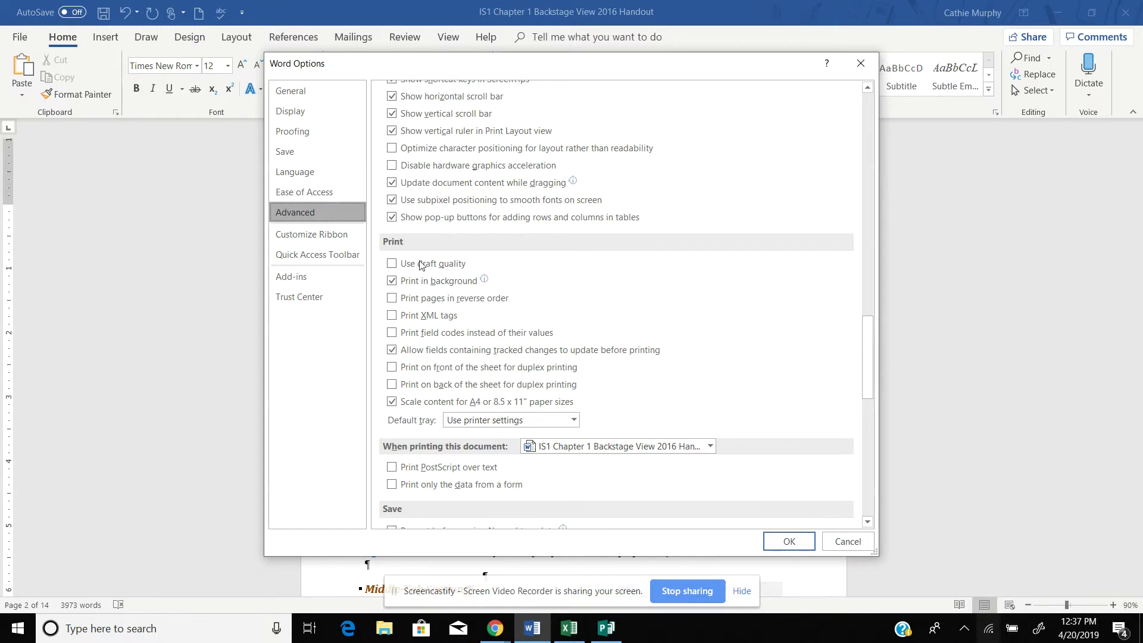
click(392, 267)
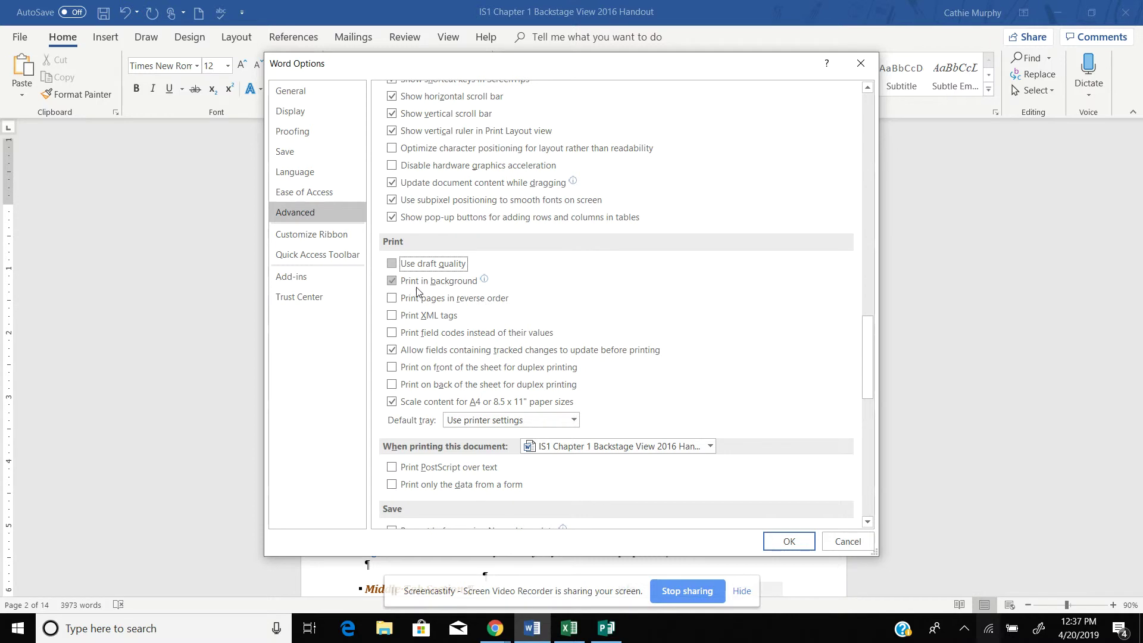
mouse_move(395, 283)
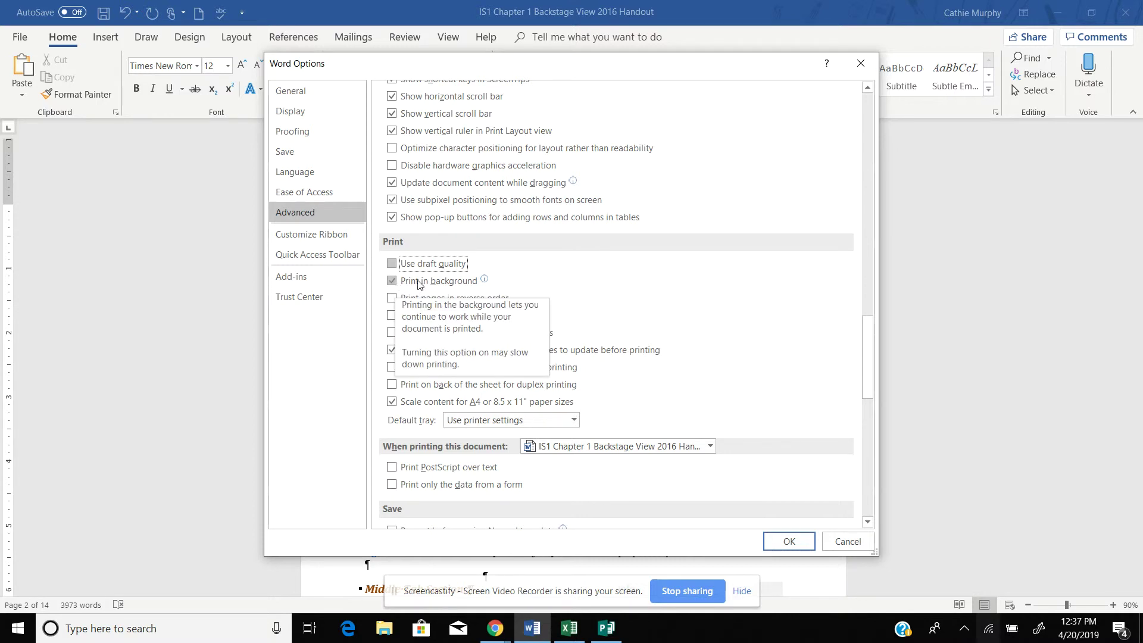
mouse_move(449, 286)
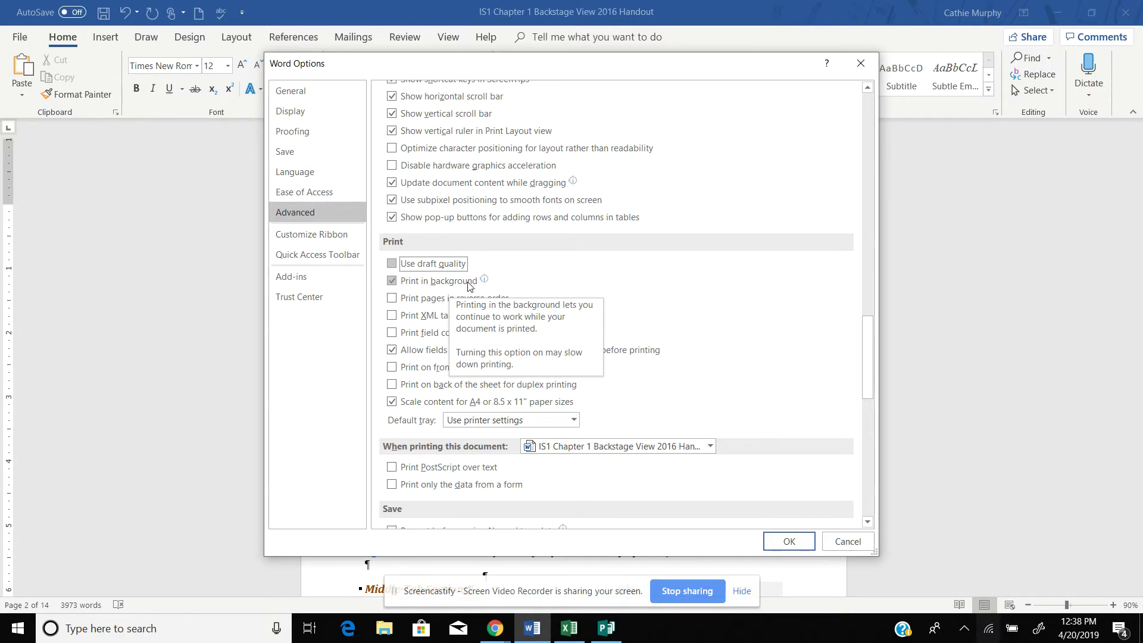
Turn Print pages in reverse order on and off again, and cancel the Word options
click(395, 302)
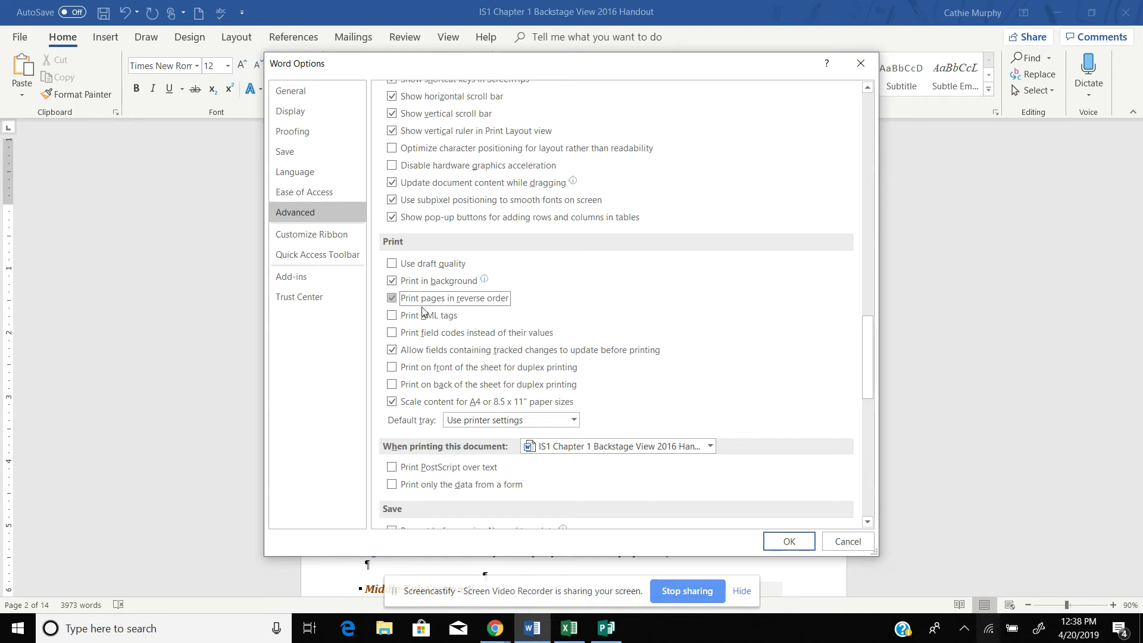
click(392, 298)
drag(870, 339, 876, 87)
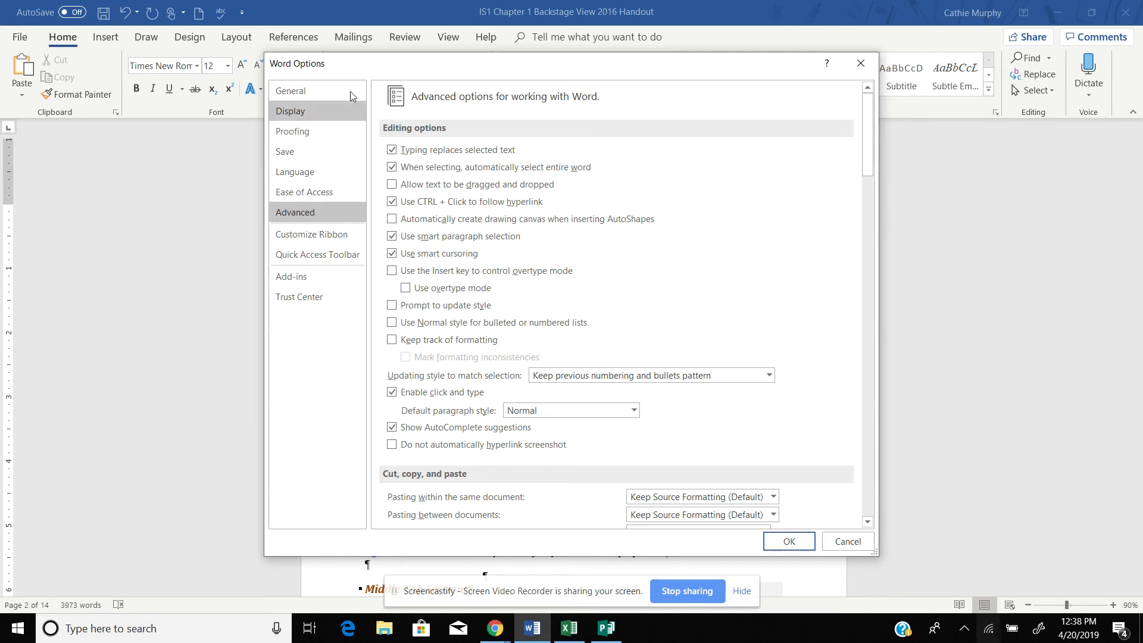
click(847, 541)
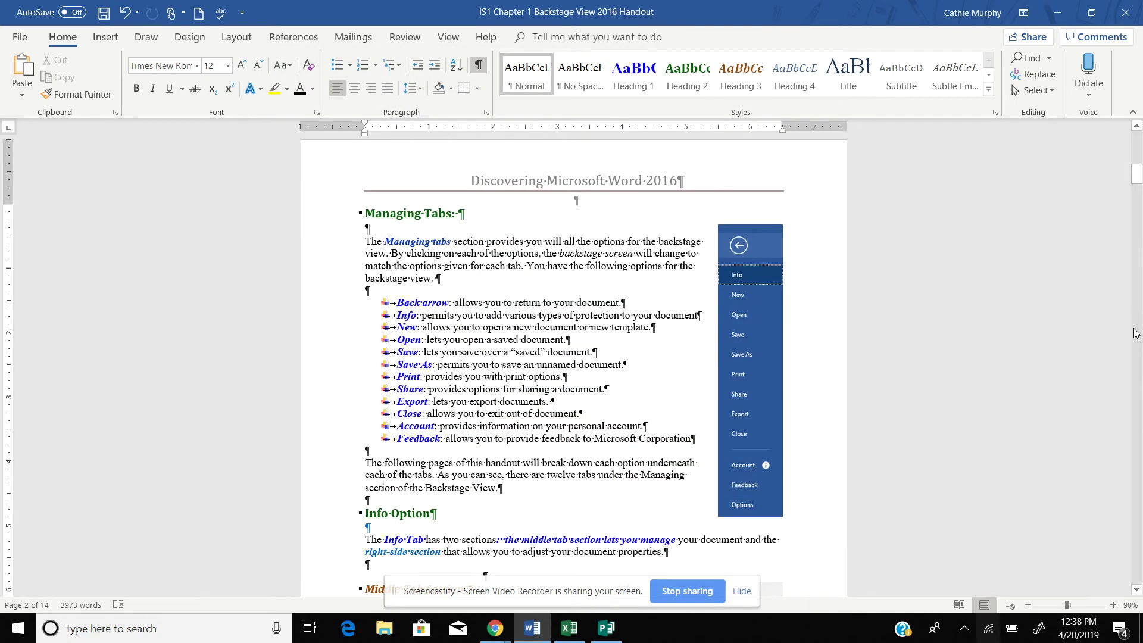
drag(1137, 175, 1137, 142)
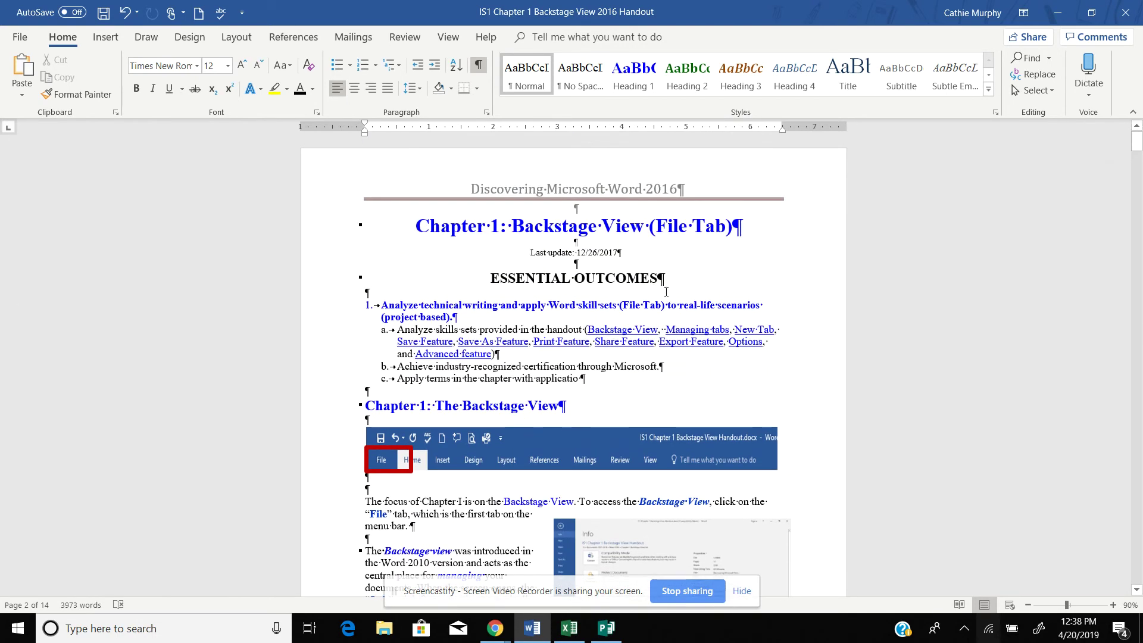